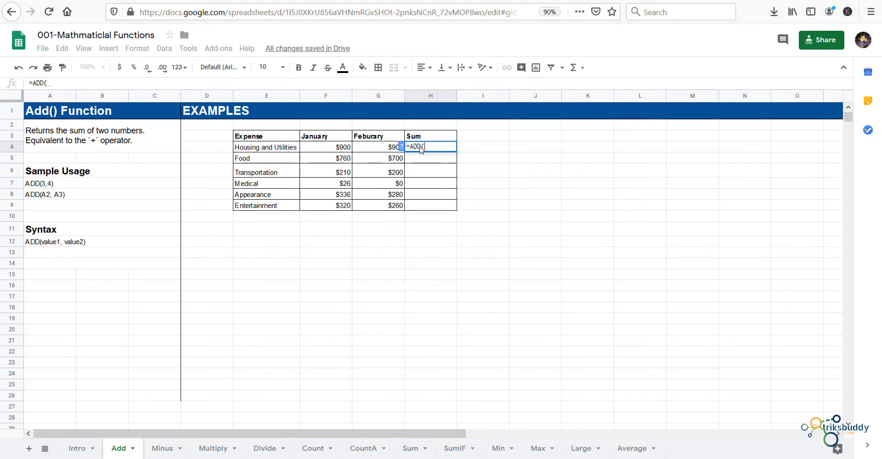
Complete the formula in H4 as =ADD(F4,G4) and fill it down the Sum column through H9
left_click(343, 149)
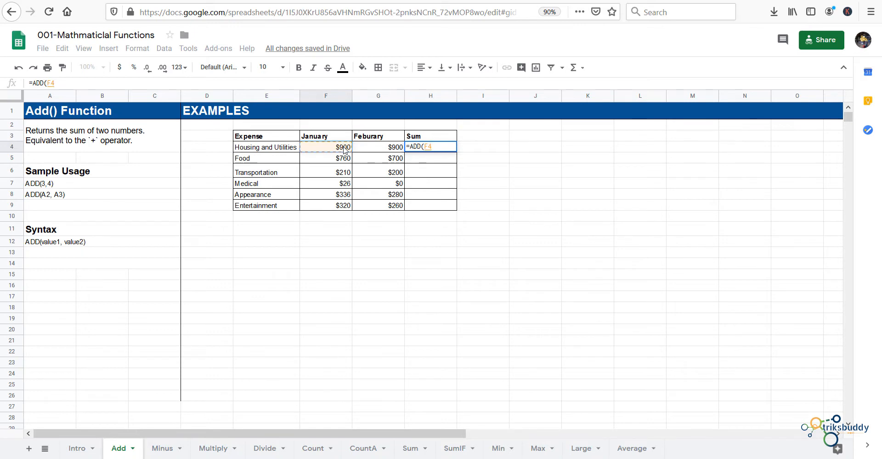
type(",")
left_click(380, 149)
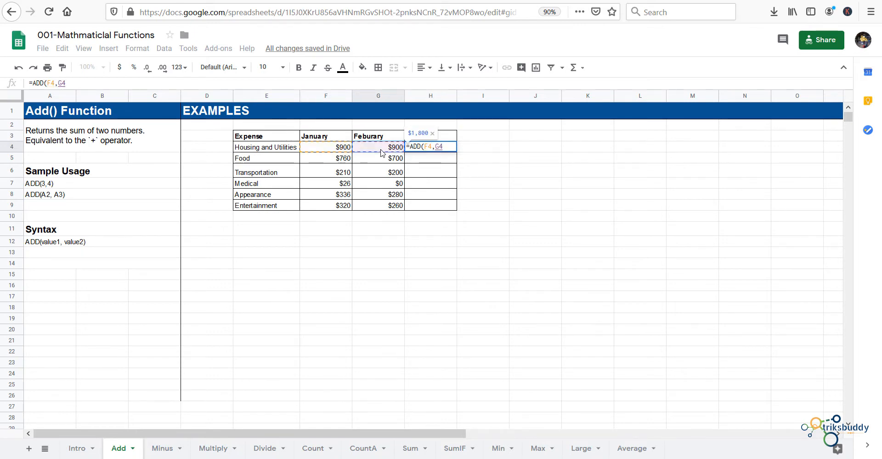
type(")")
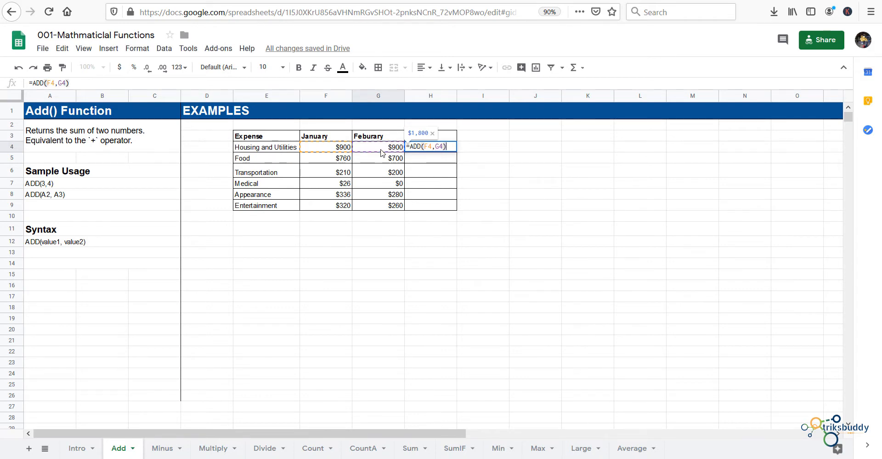
key("Return")
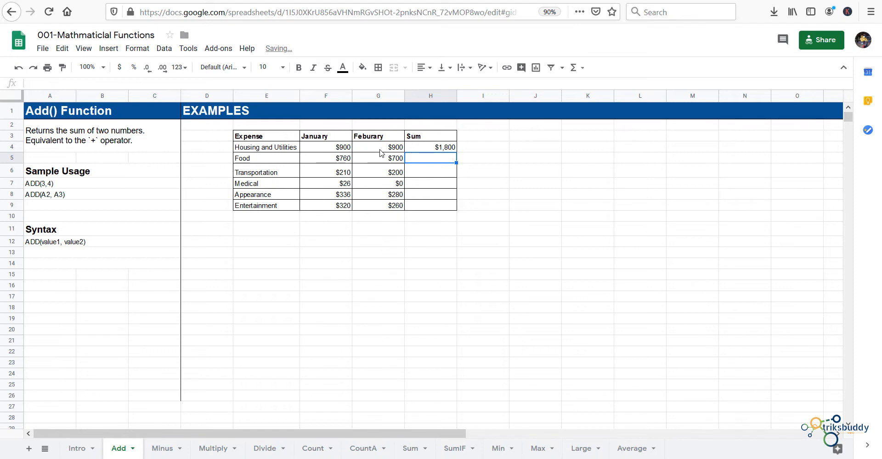
left_click(423, 149)
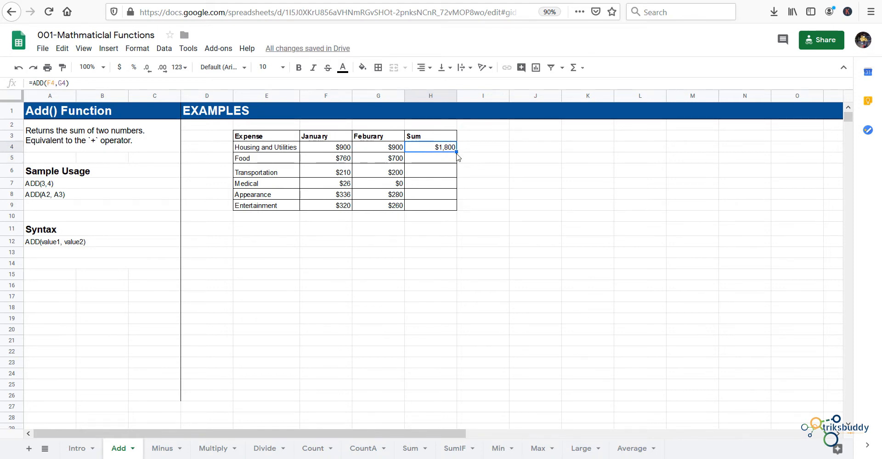
left_click_drag(456, 152, 453, 205)
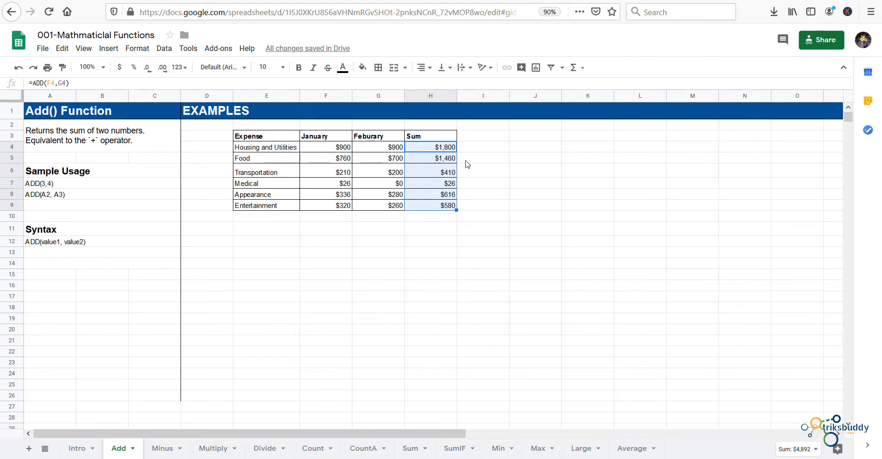
On the Minus sheet, enter =MINUS(F4,G4) in H4 and fill it down the Difference column through H9
left_click(162, 450)
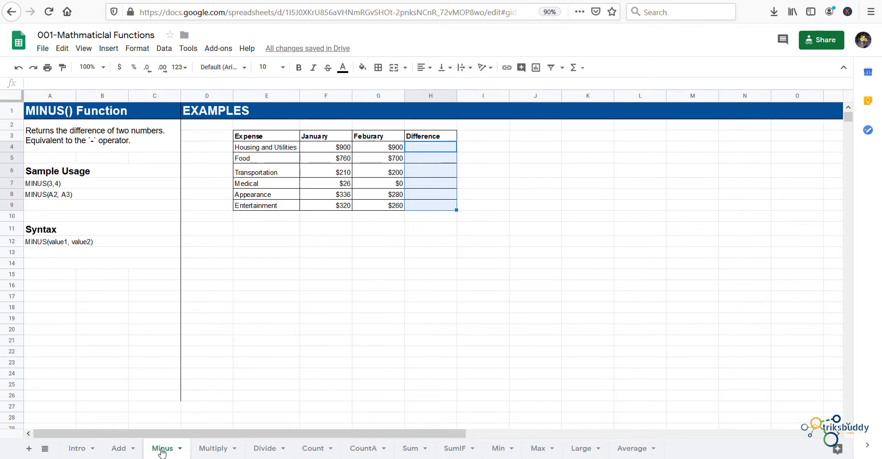
left_click(447, 148)
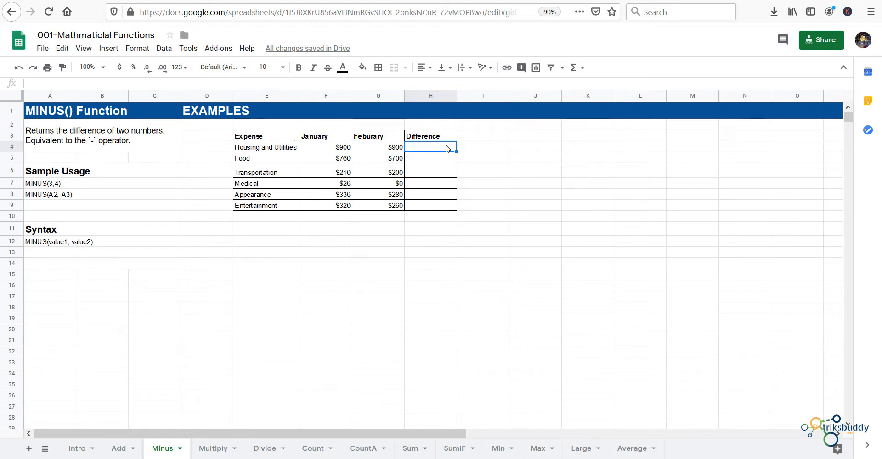
type("=")
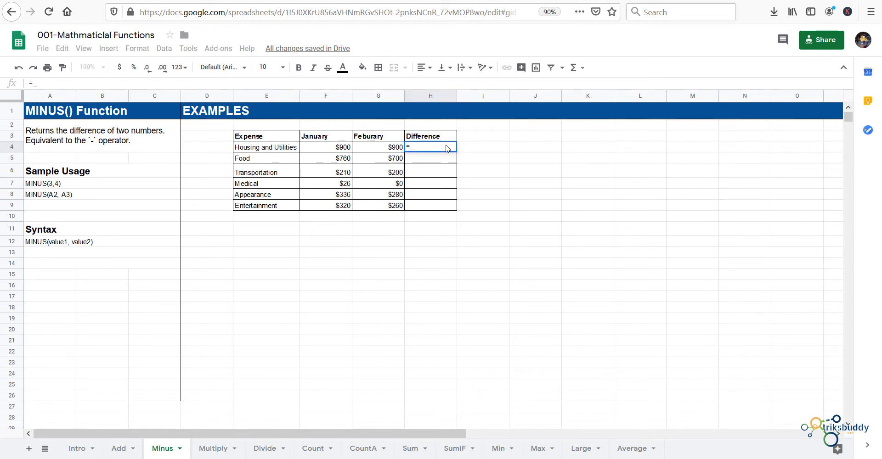
type("M")
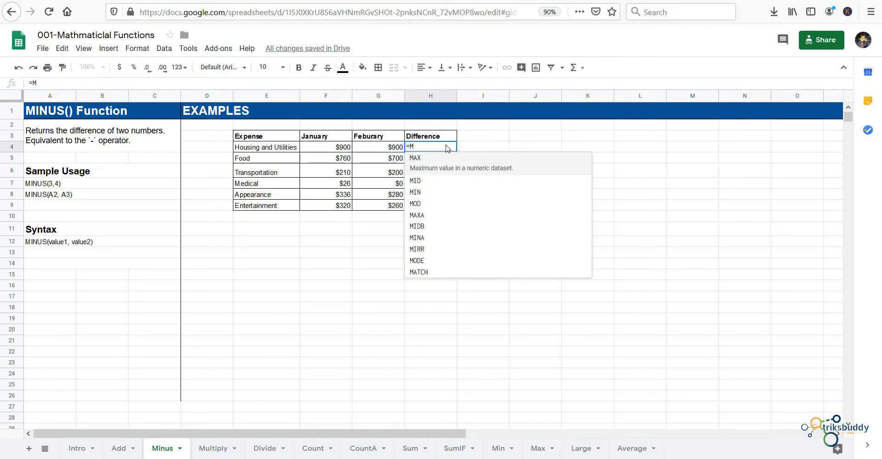
type("INUS")
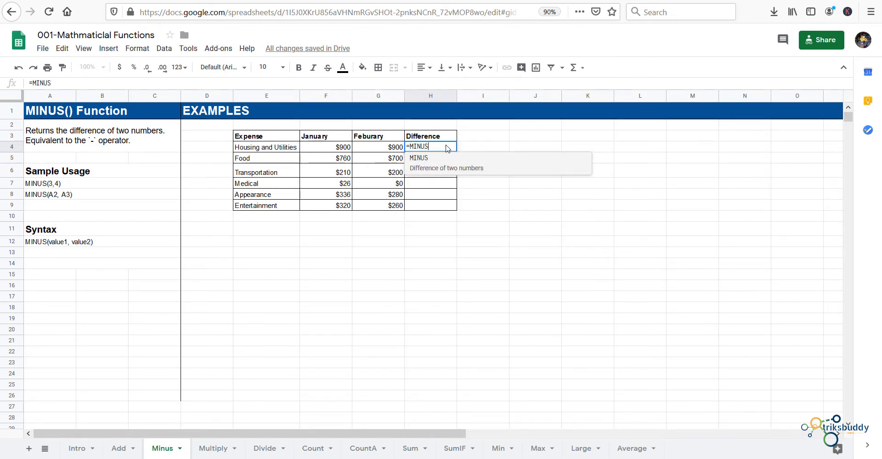
type("(")
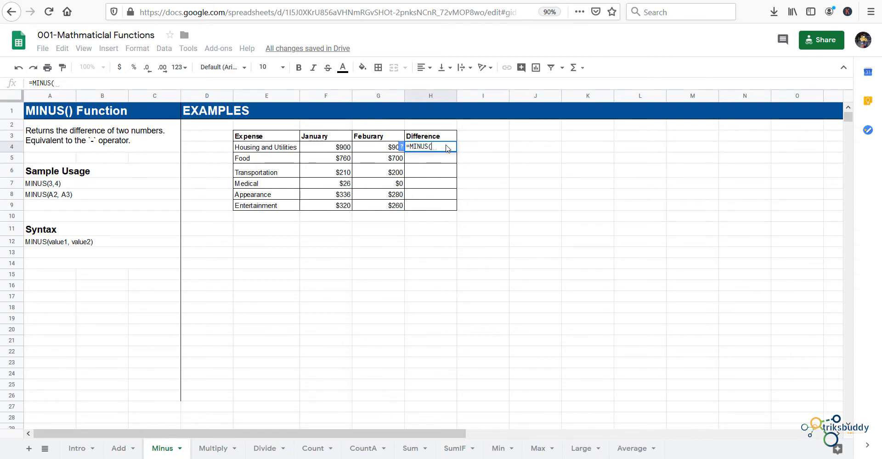
left_click(334, 147)
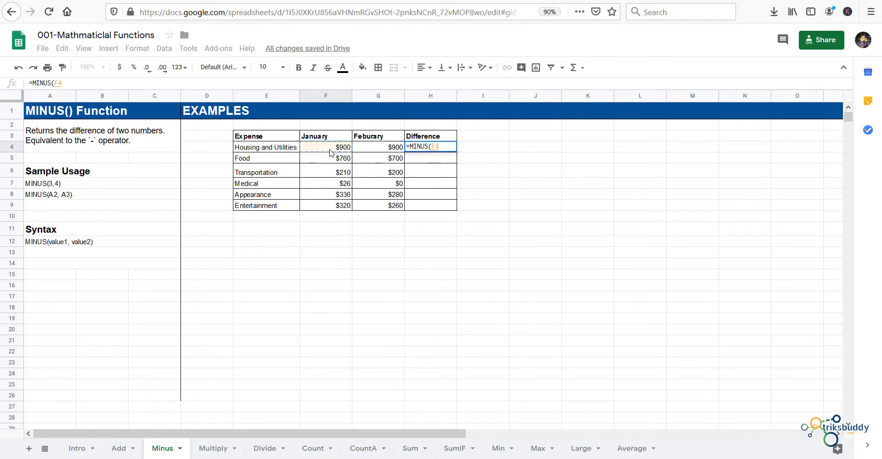
type(",")
left_click(382, 149)
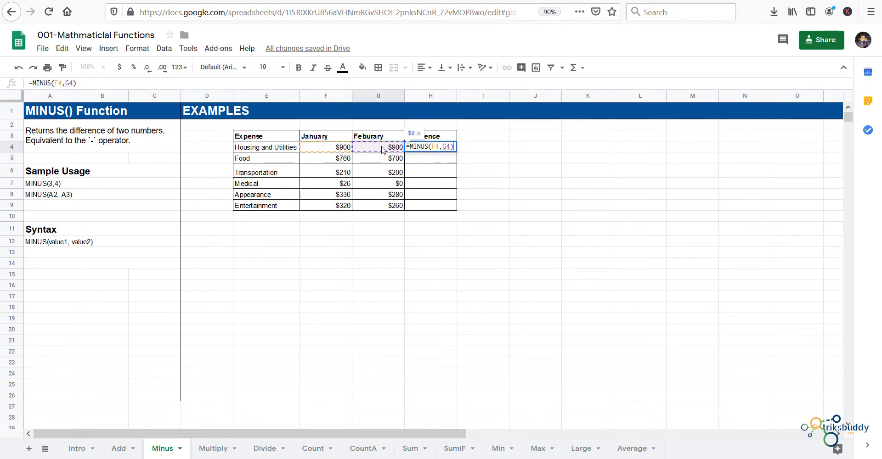
type(")")
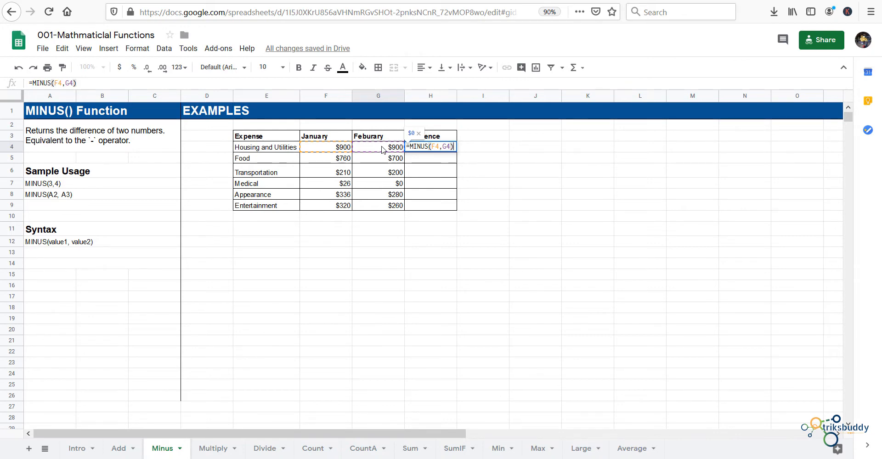
key("Return")
left_click(439, 148)
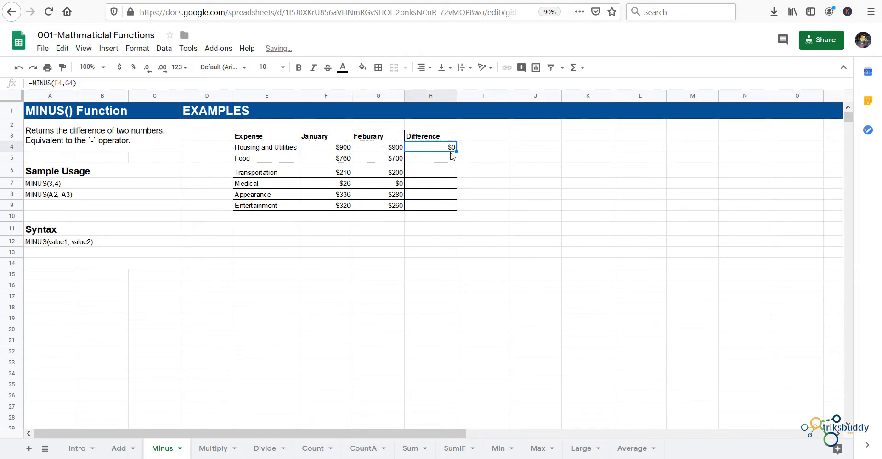
left_click_drag(457, 151, 457, 209)
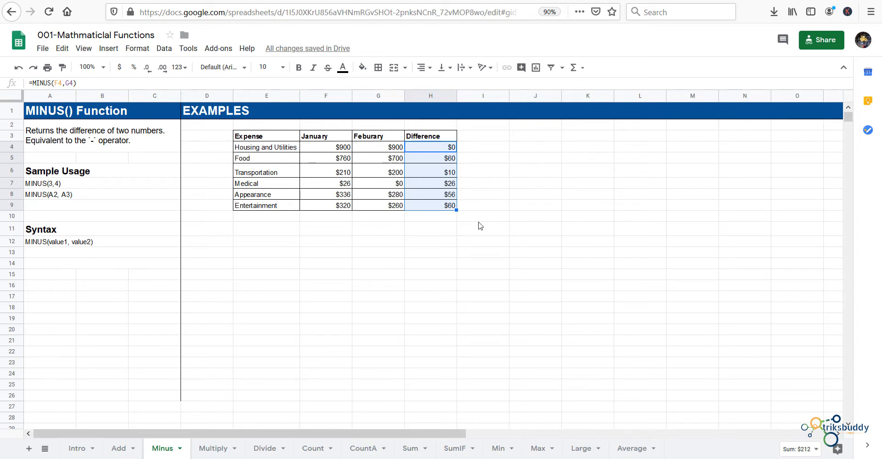
On the Multiply sheet, enter =MULTIPLY(F4,G4) in H4 for the Housing and Utilities product
left_click(218, 453)
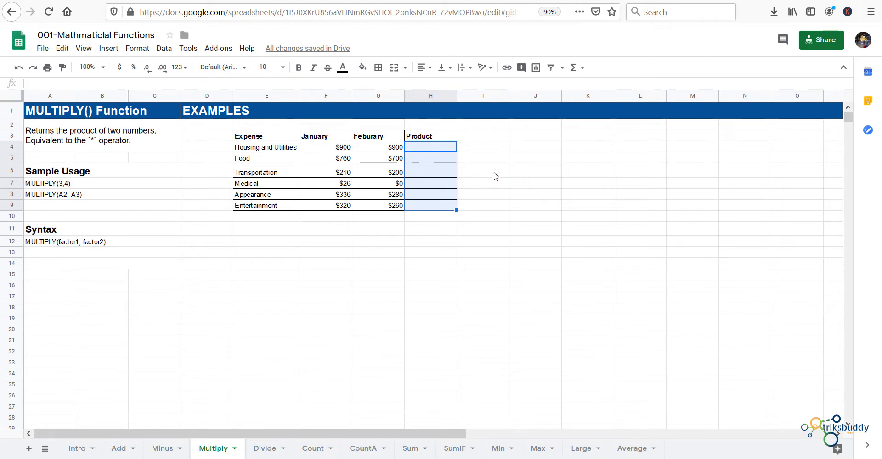
left_click(432, 147)
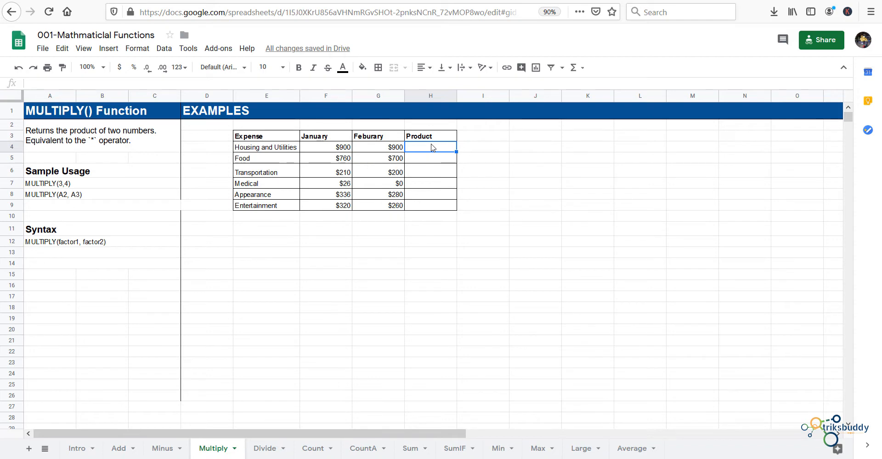
type("=")
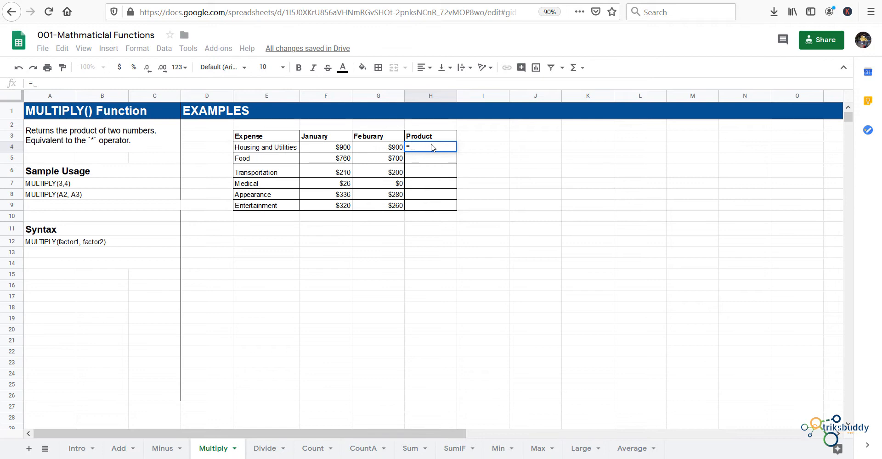
type("MUL")
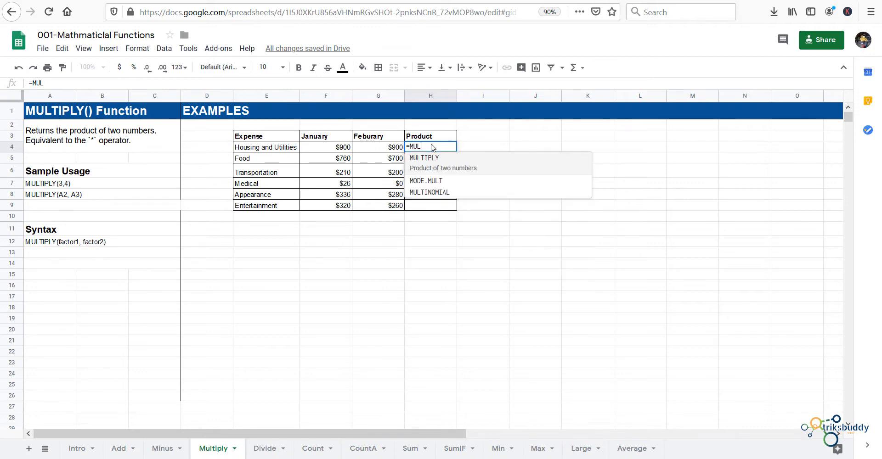
type("TIPLY")
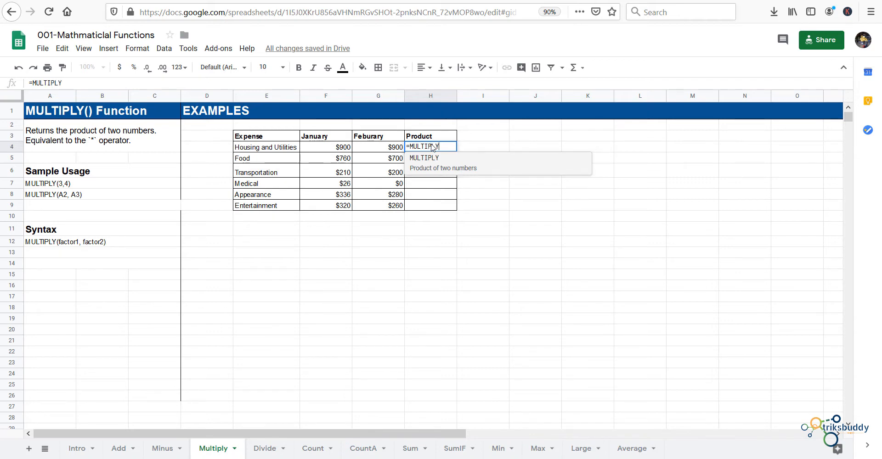
type("(")
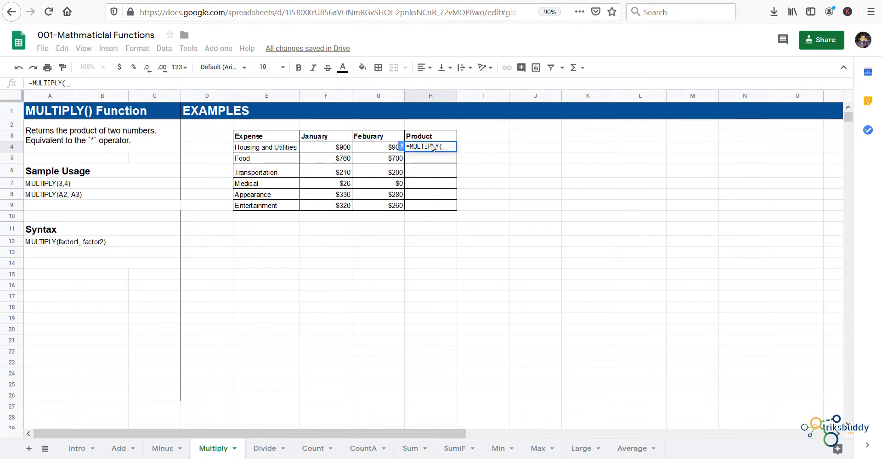
left_click(319, 148)
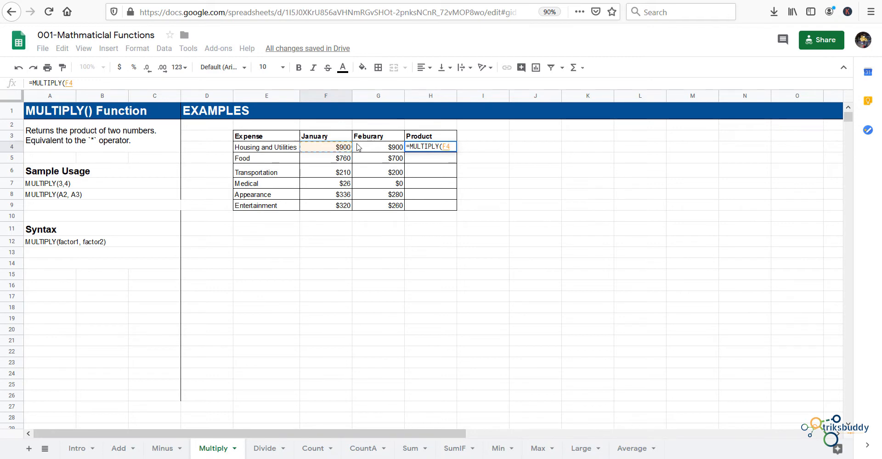
type(",")
left_click(372, 152)
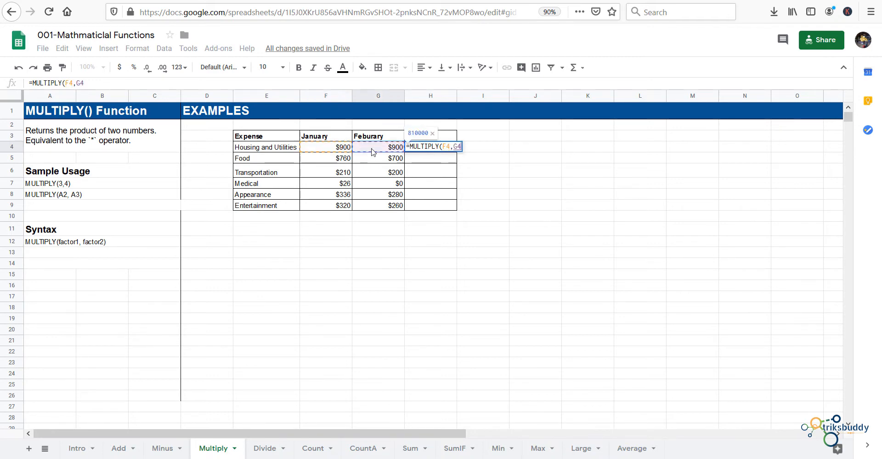
type(")")
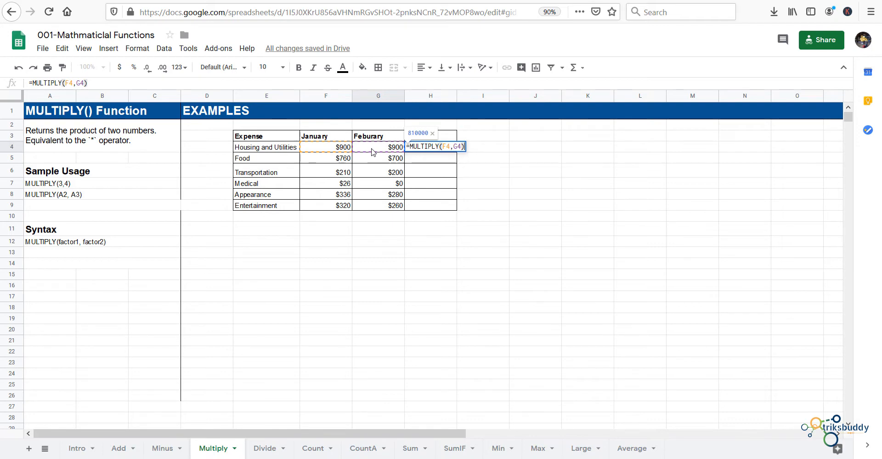
key("Return")
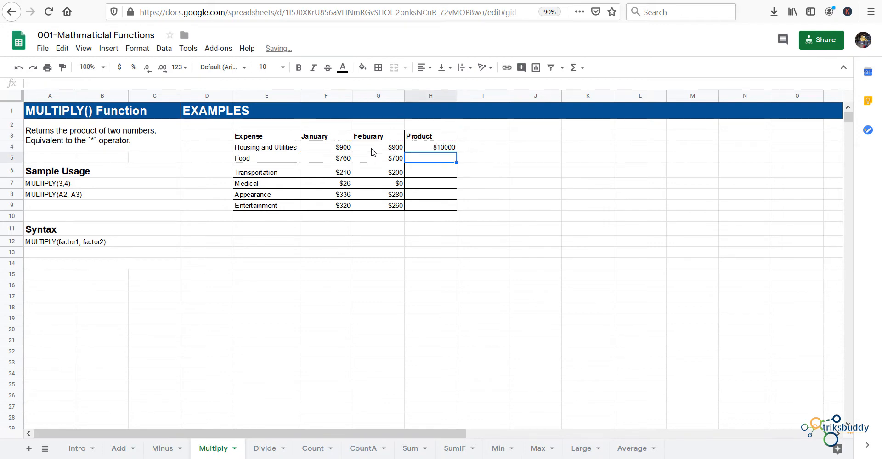
Fill the MULTIPLY formula from H4 down the Product column through H9
left_click(425, 148)
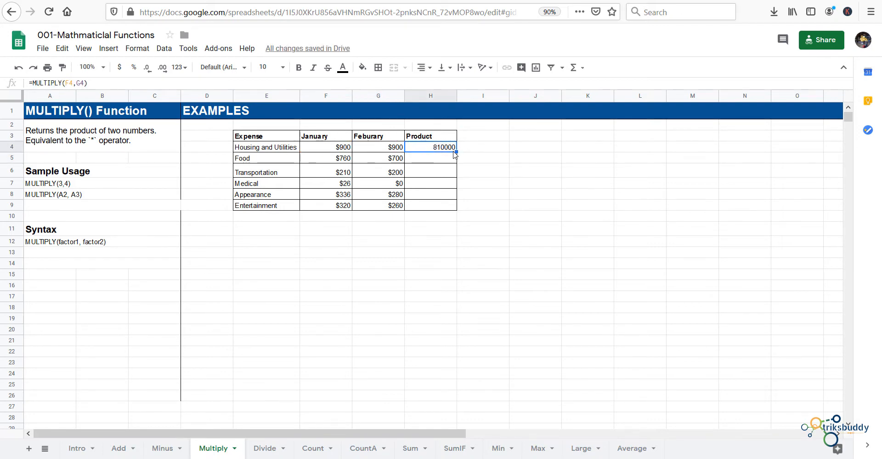
left_click_drag(456, 152, 451, 211)
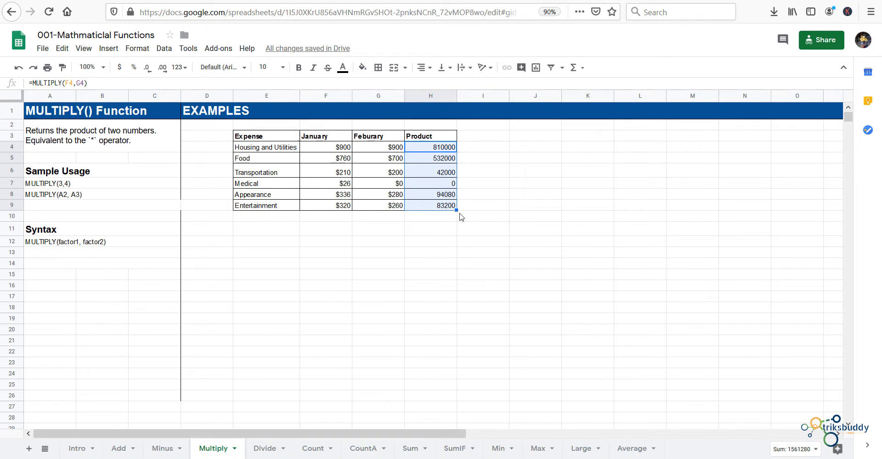
left_click(461, 221)
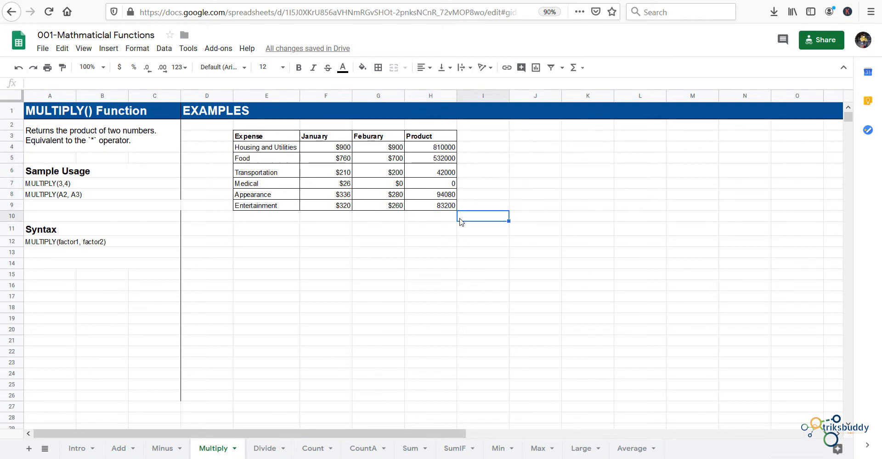
On the Divide sheet, enter =DIVIDE(F4,G4) in H4 and fill it down the Division column through H9
left_click(258, 453)
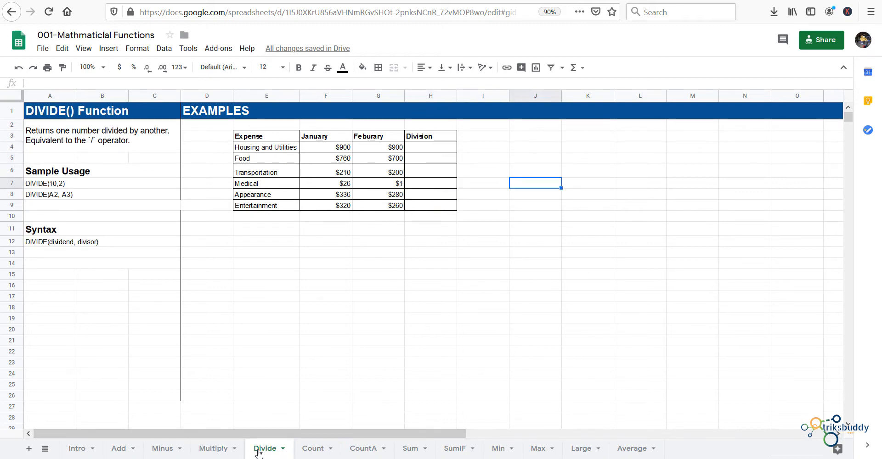
left_click(431, 151)
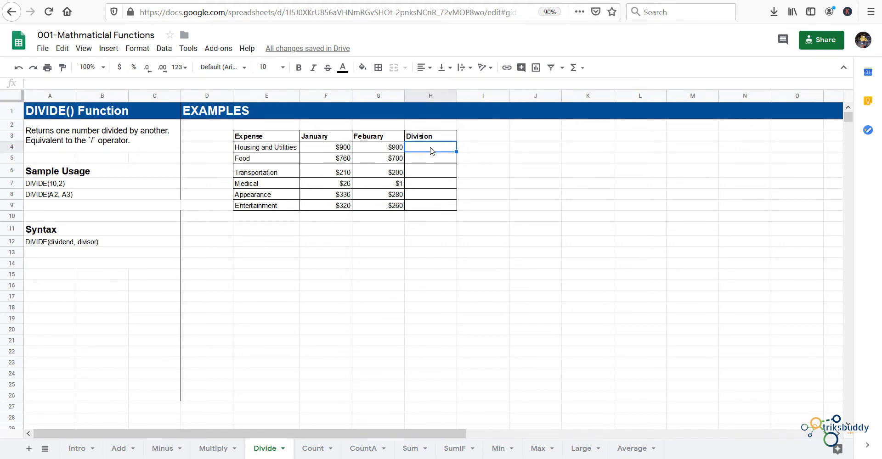
type("=")
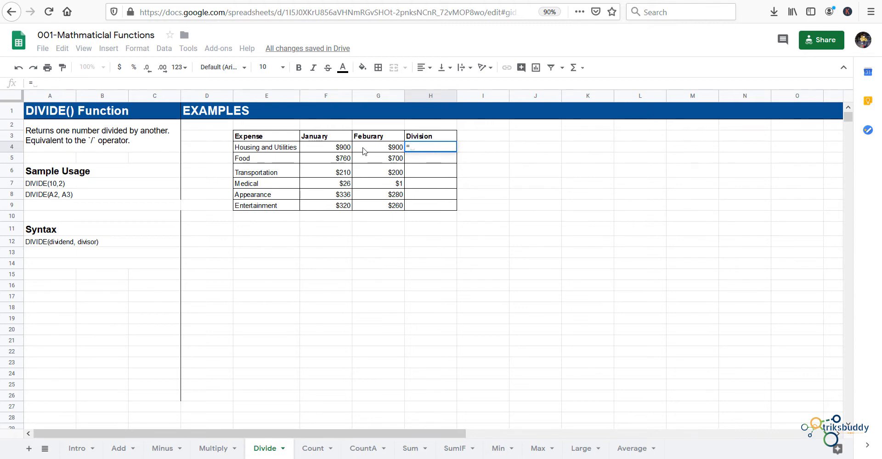
type("DIVI")
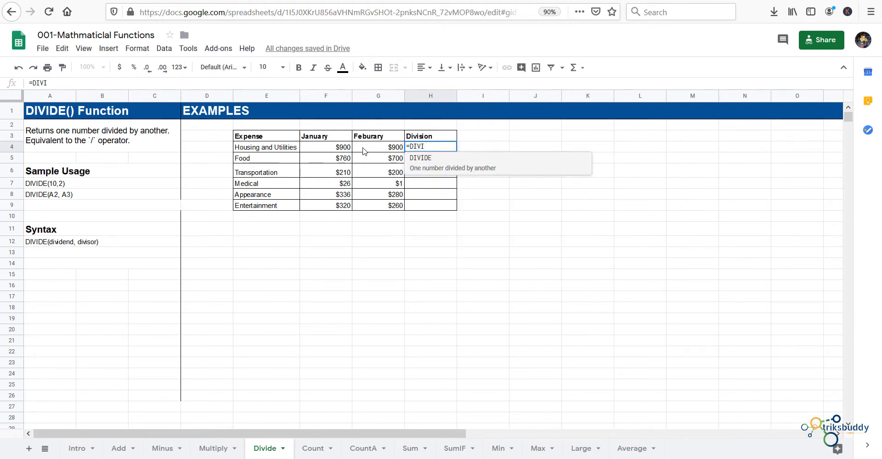
left_click(420, 160)
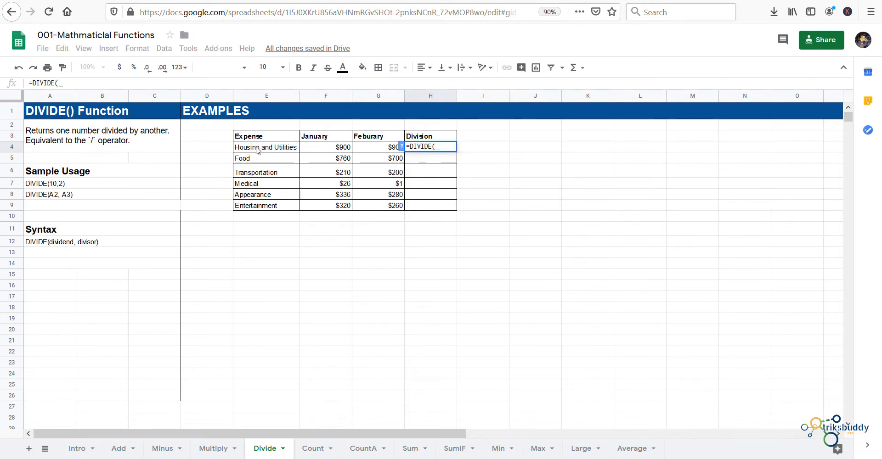
left_click(334, 150)
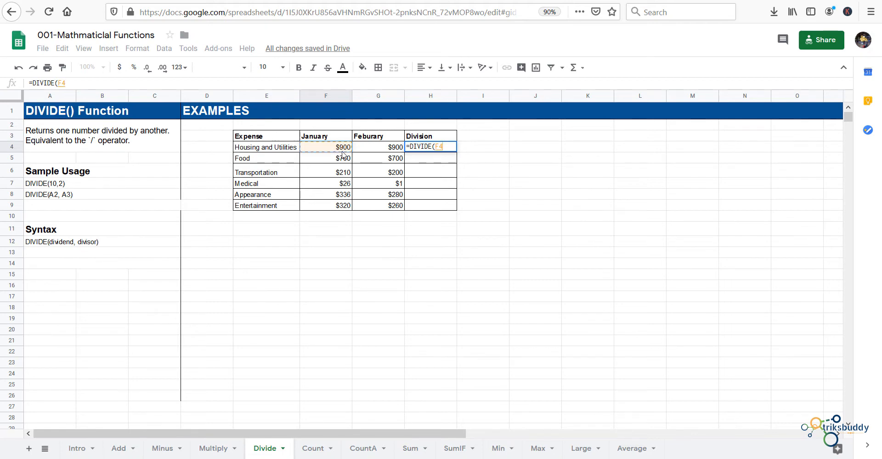
type(",")
left_click(384, 149)
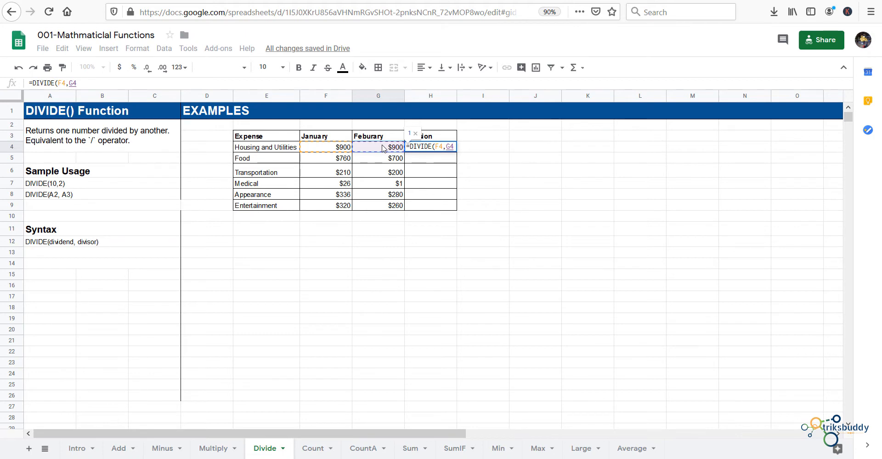
type(")")
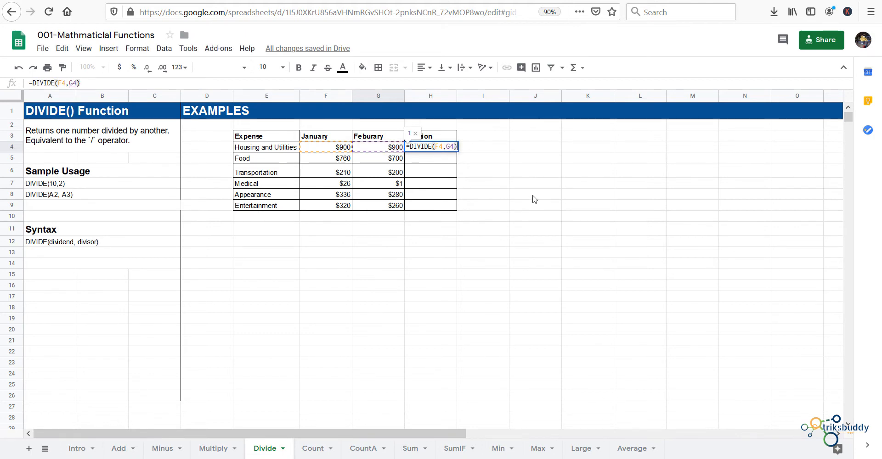
key("Return")
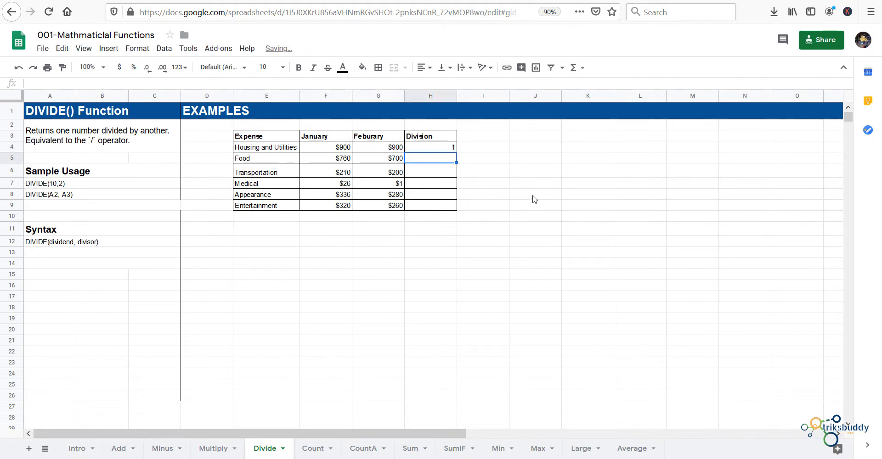
left_click(453, 149)
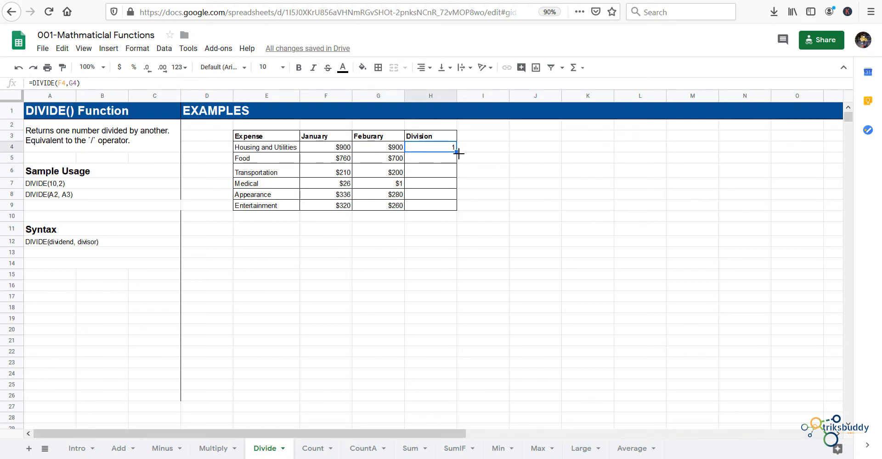
left_click_drag(456, 152, 457, 206)
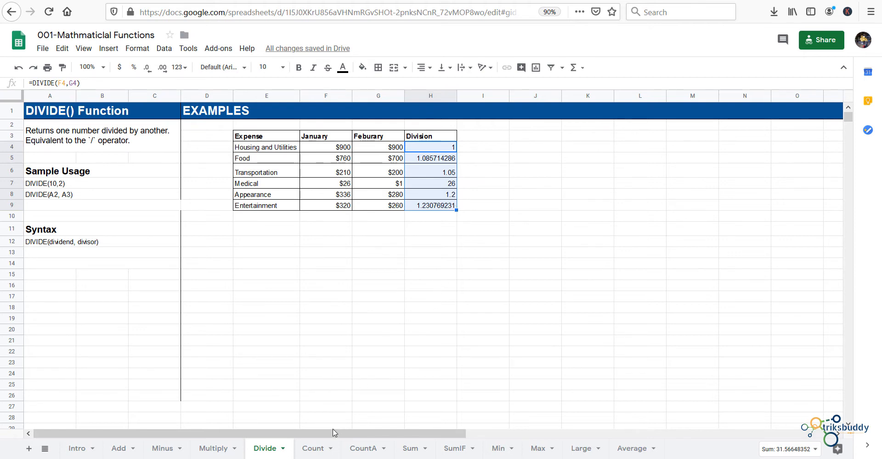
On the Count sheet, enter =COUNT(F4:F9) in F10 to count the January values
left_click(314, 450)
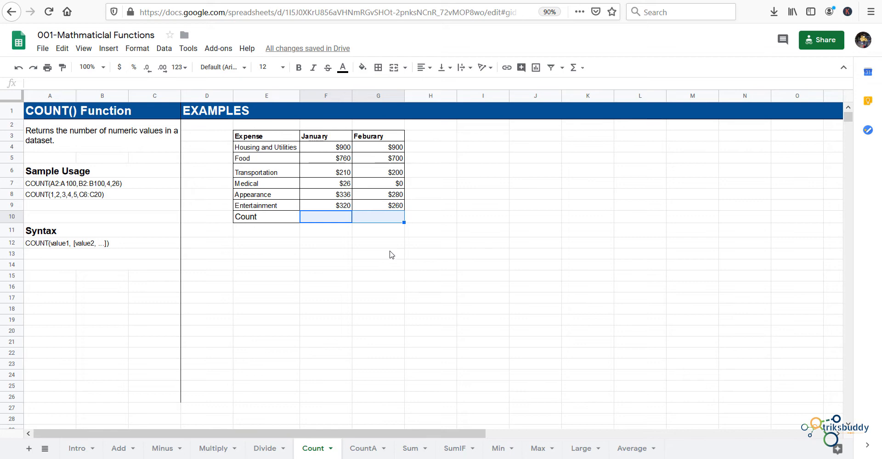
left_click(334, 219)
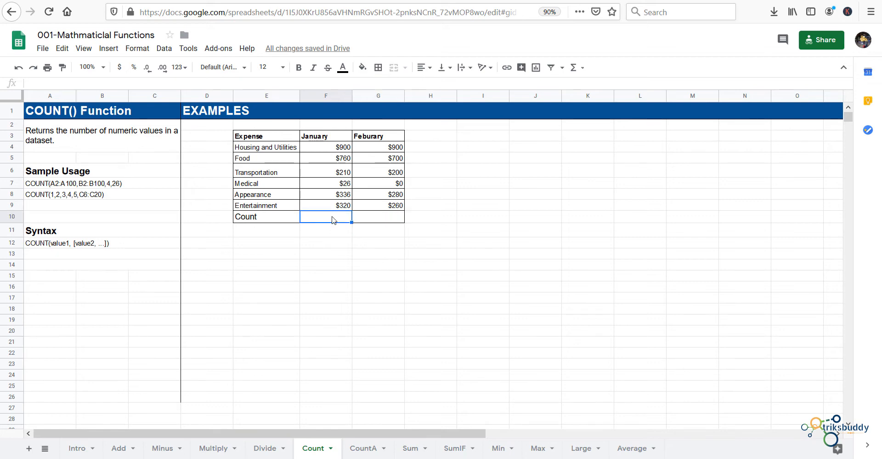
type("=")
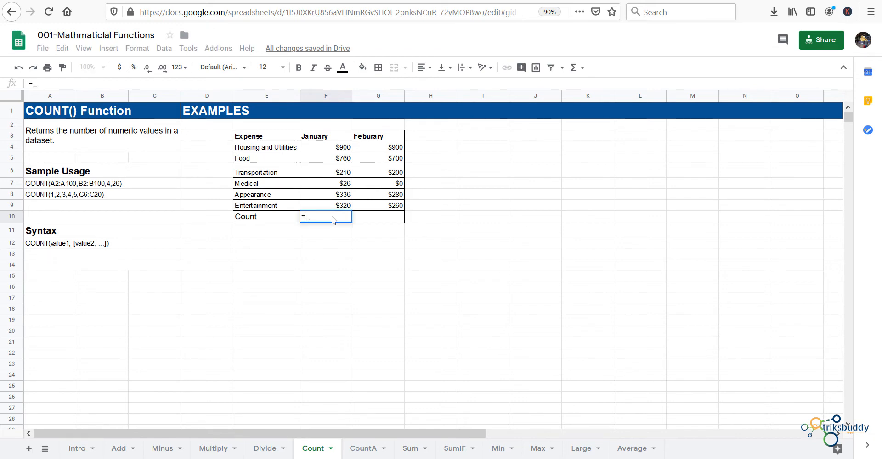
type("COUNT")
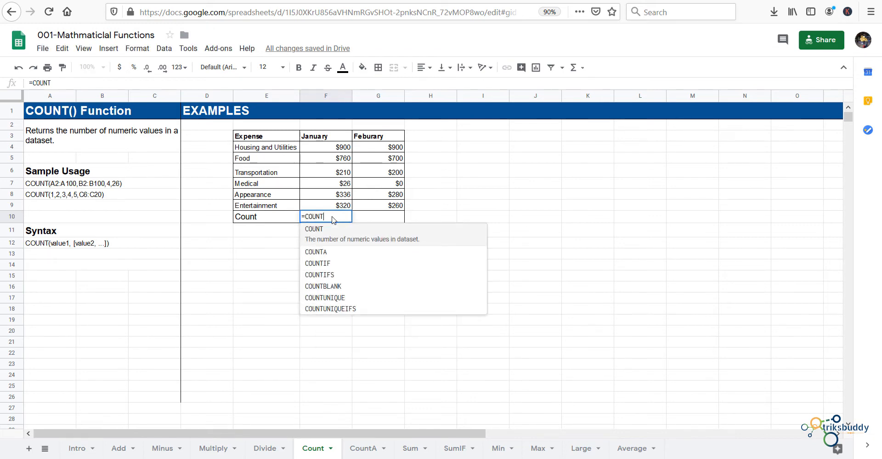
type("(")
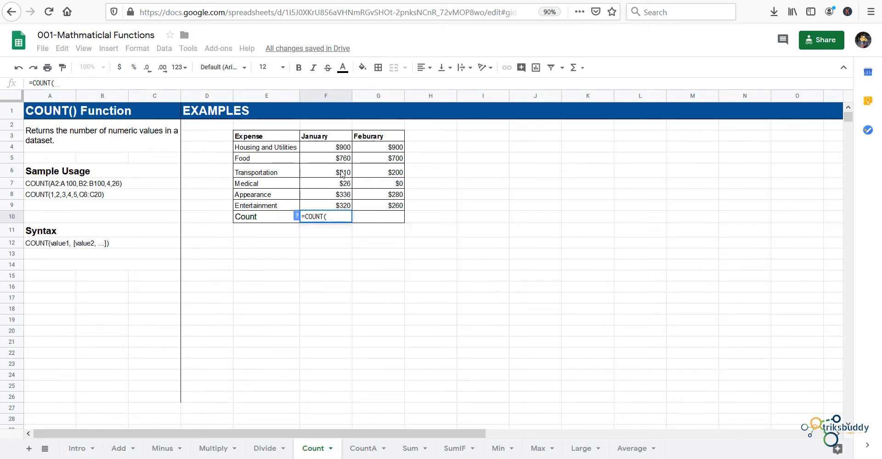
left_click_drag(347, 148, 349, 206)
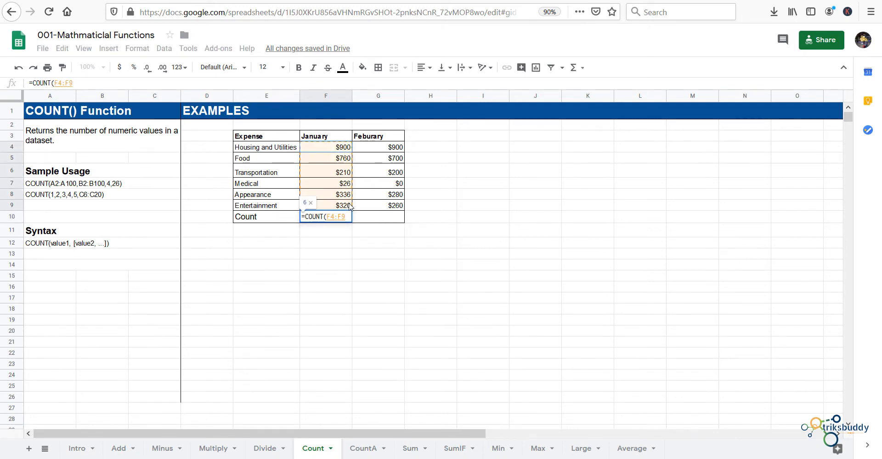
type(")")
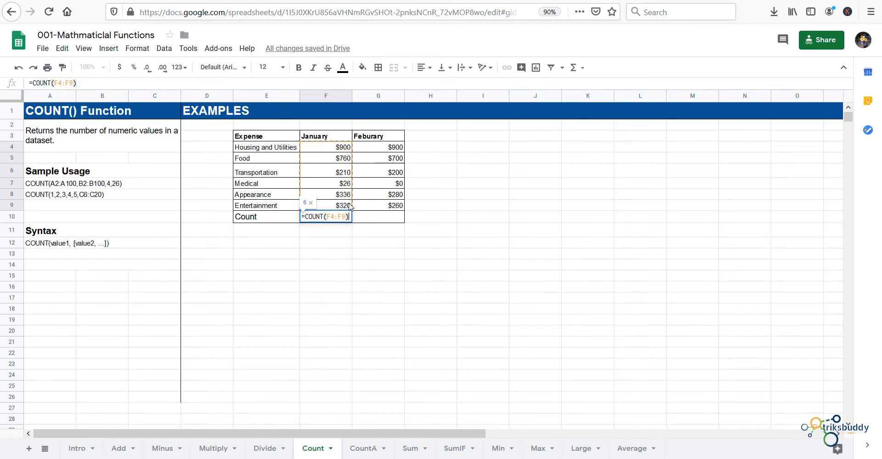
key("Return")
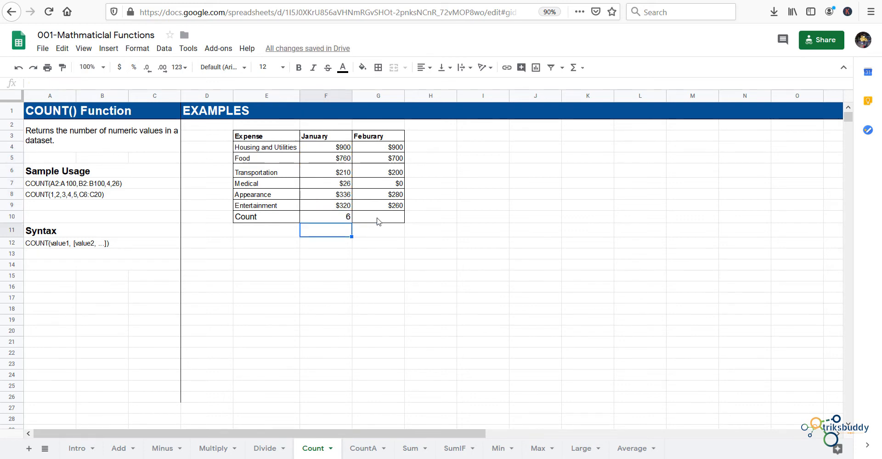
Enter =COUNT(G5,G6,G8) in G10 to count the individually picked February cells
left_click(378, 222)
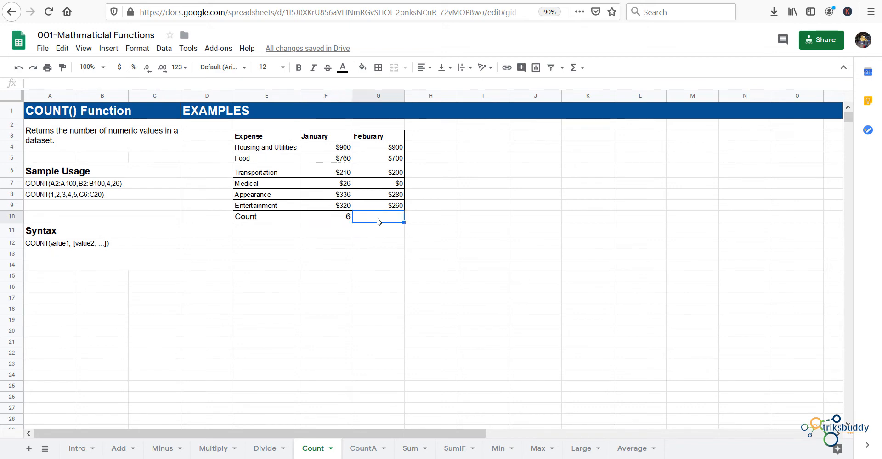
type("=COUNT")
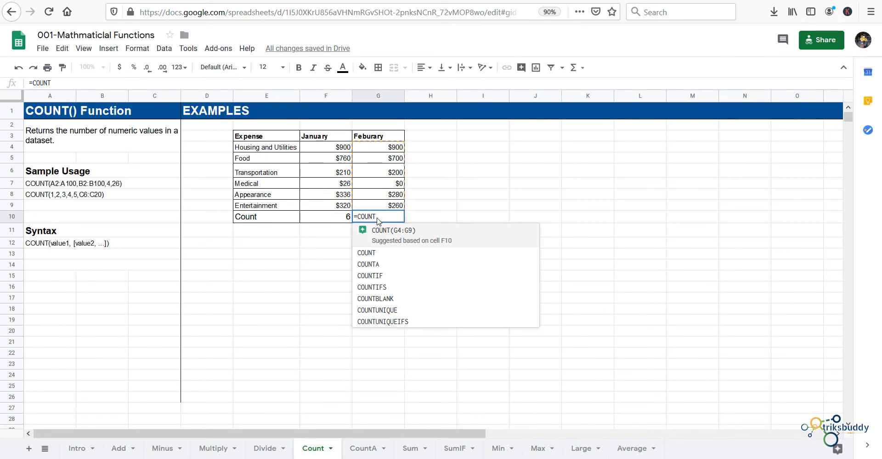
type("(")
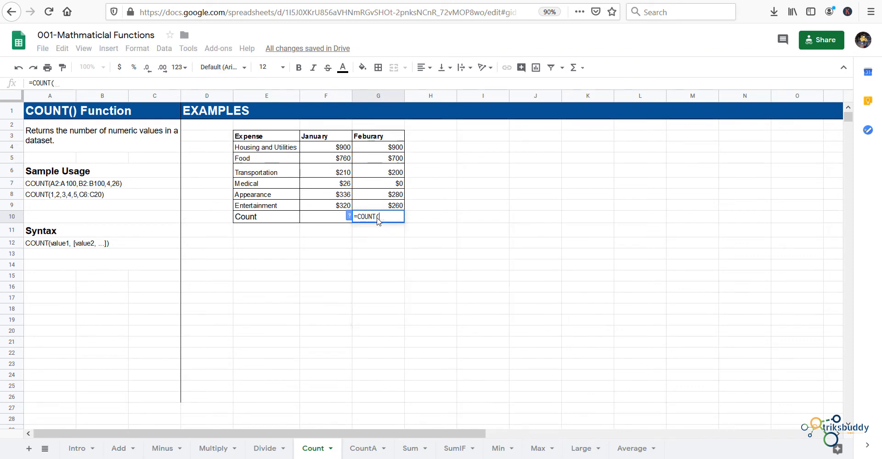
left_click(395, 159)
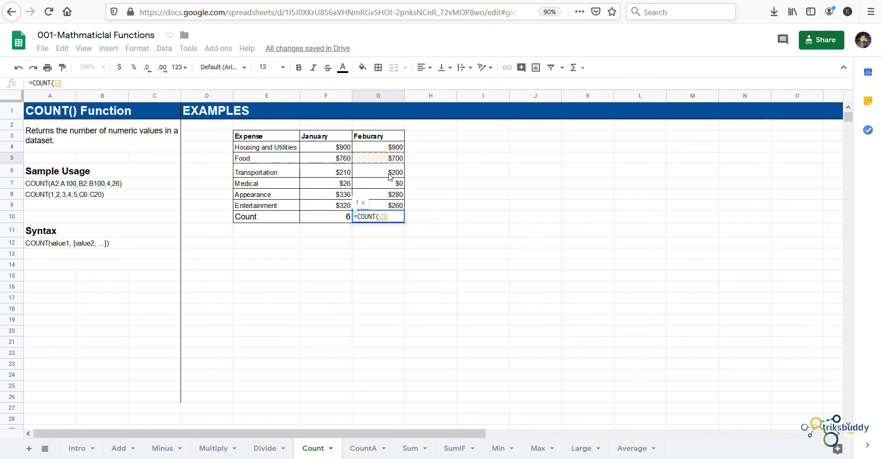
type(",")
left_click(384, 176)
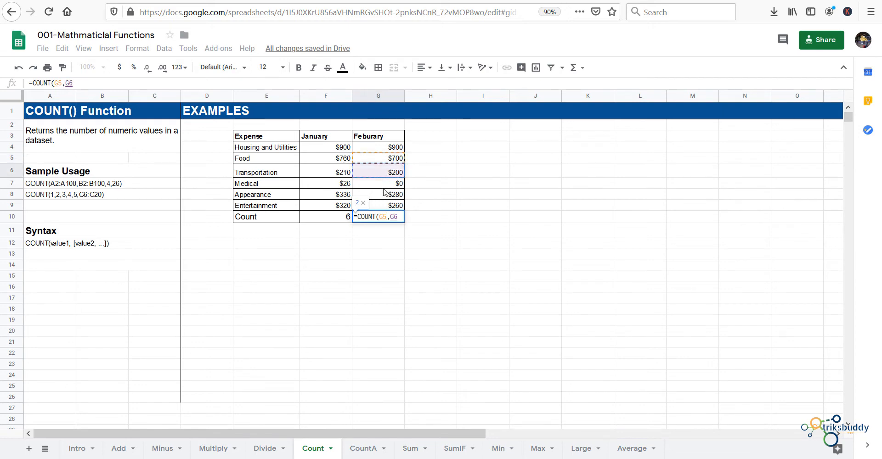
type(",")
left_click(387, 198)
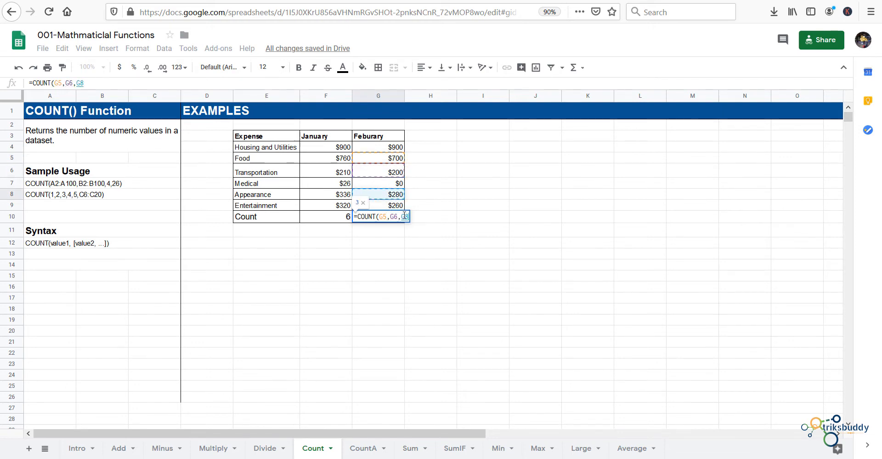
type(")")
key("Return")
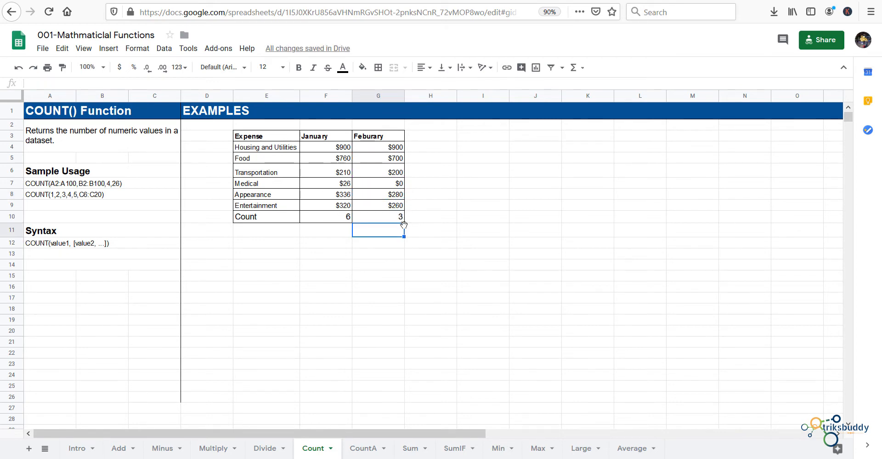
On the CountA sheet, enter =COUNTA(F4:F9) in F10 for the January column
left_click(366, 452)
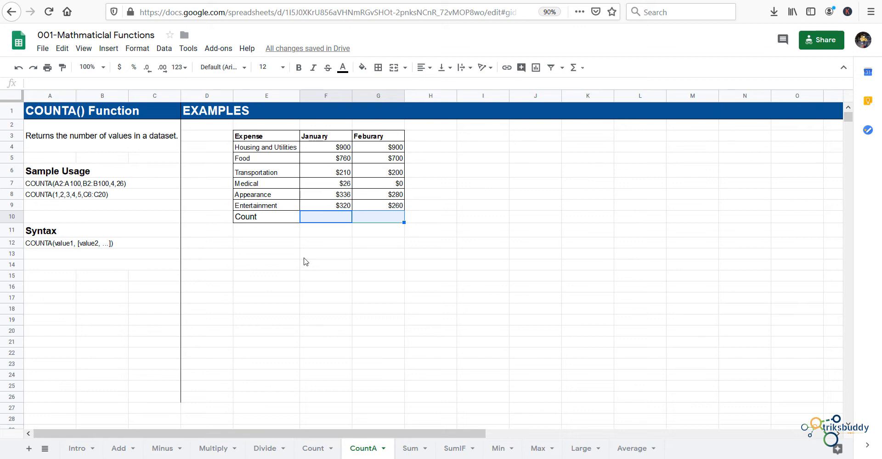
left_click(315, 221)
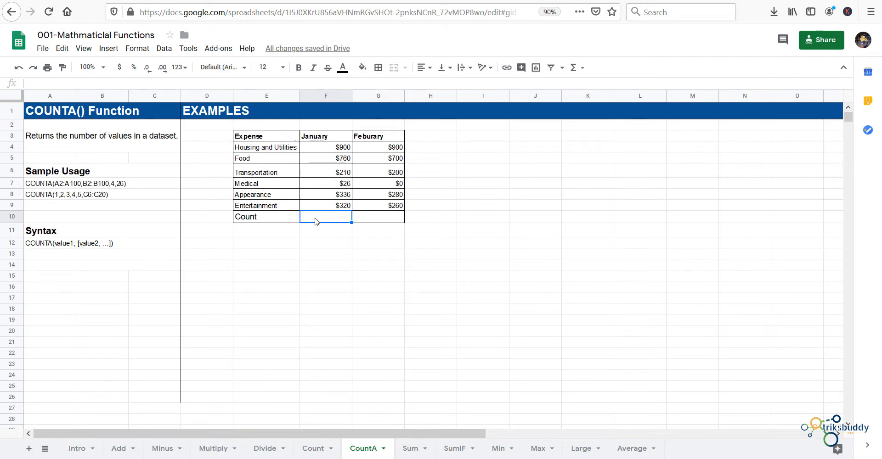
type("=")
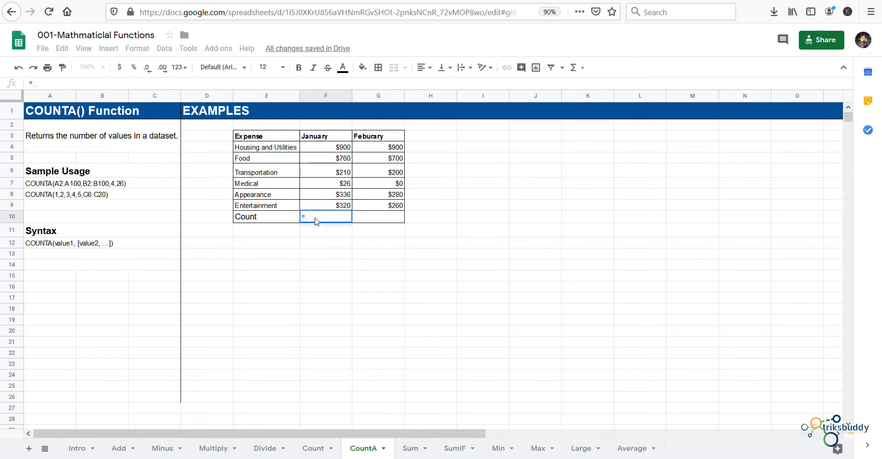
type("COUNT")
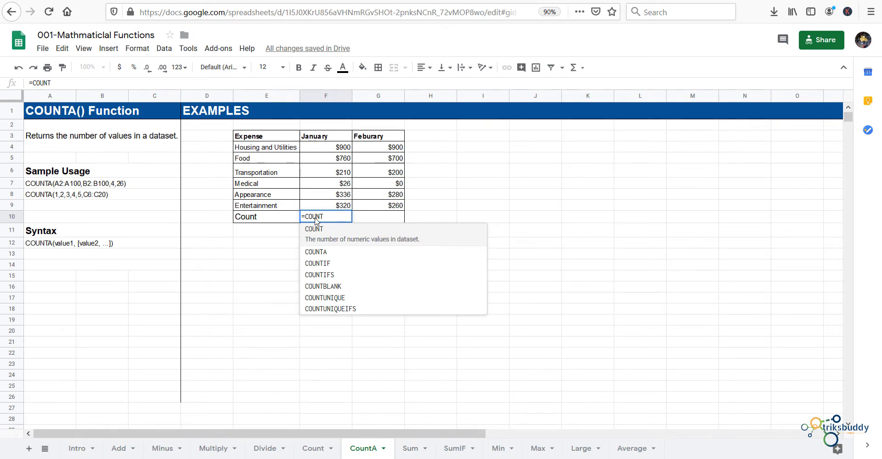
type("A")
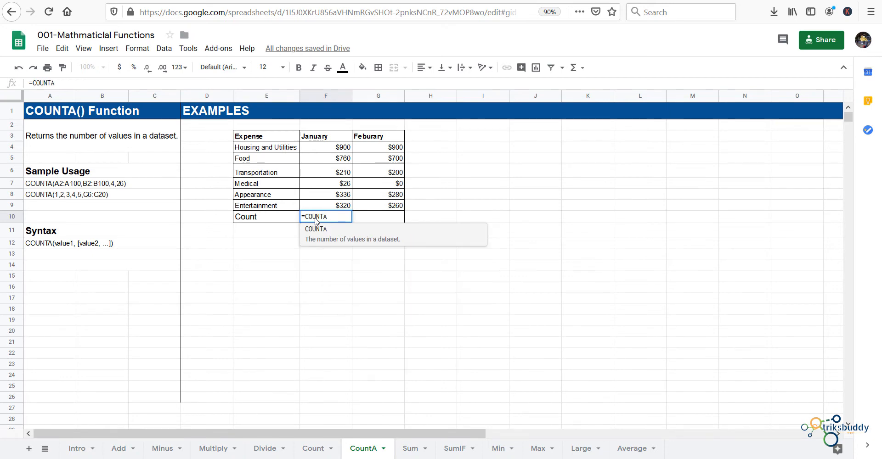
type("(")
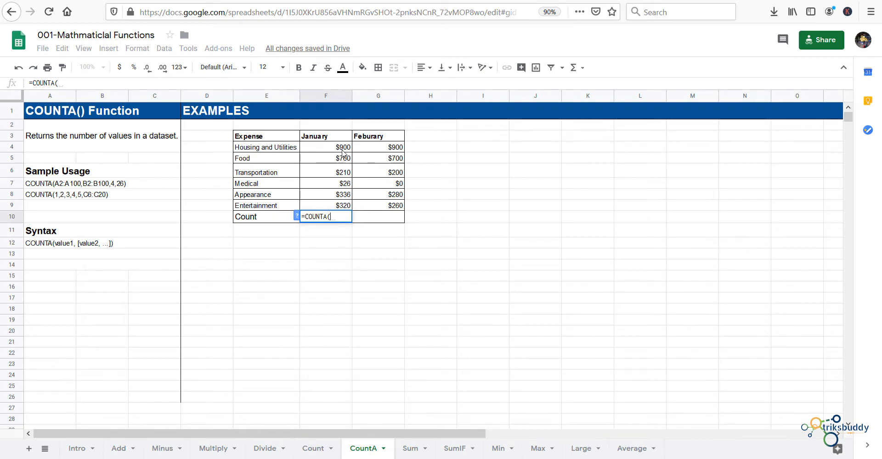
left_click_drag(342, 152, 348, 207)
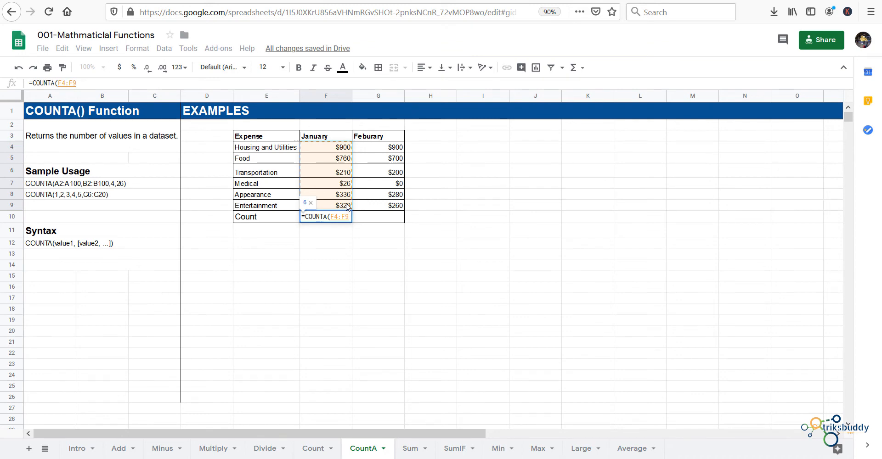
type(")")
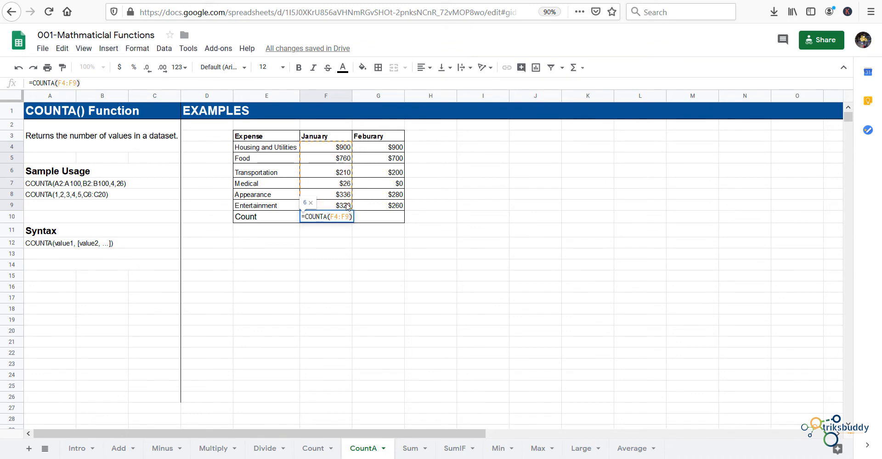
key("Return")
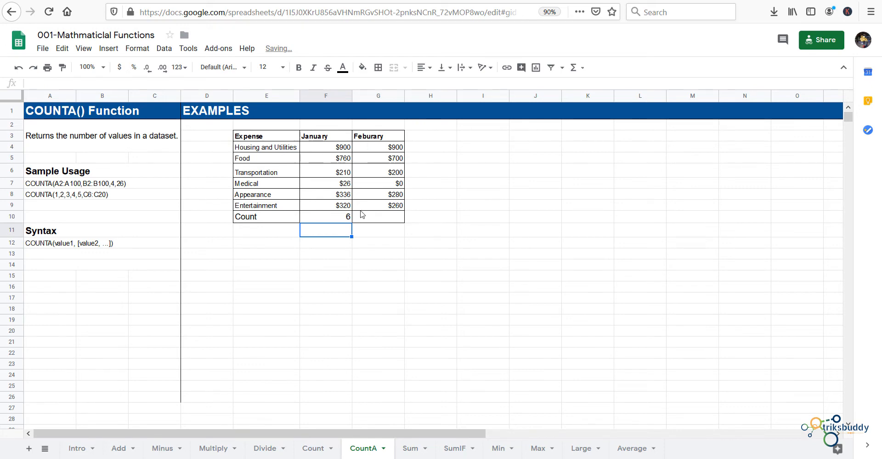
Enter =COUNTA(E4,E5,G6,G7) in G10 to count individually picked expense names and February amounts
left_click(363, 219)
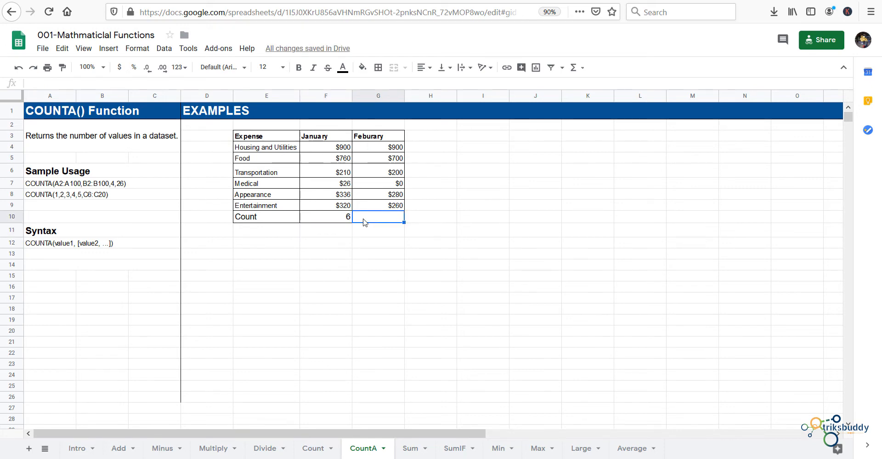
type("=")
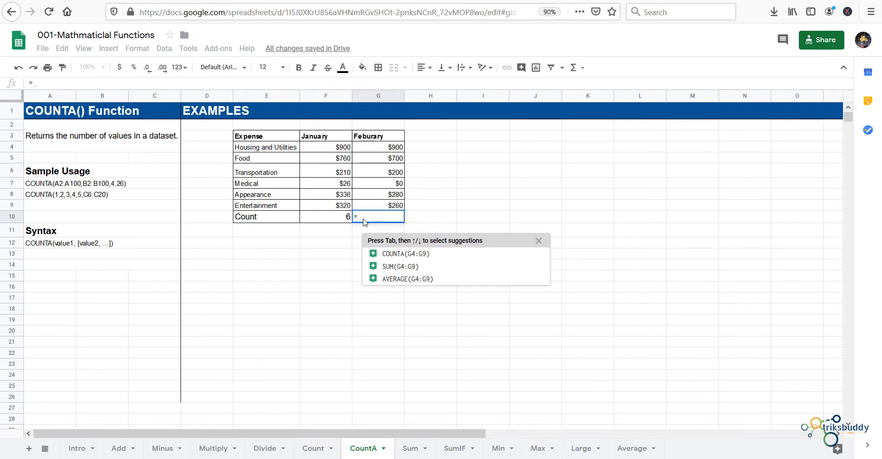
type("COUNT")
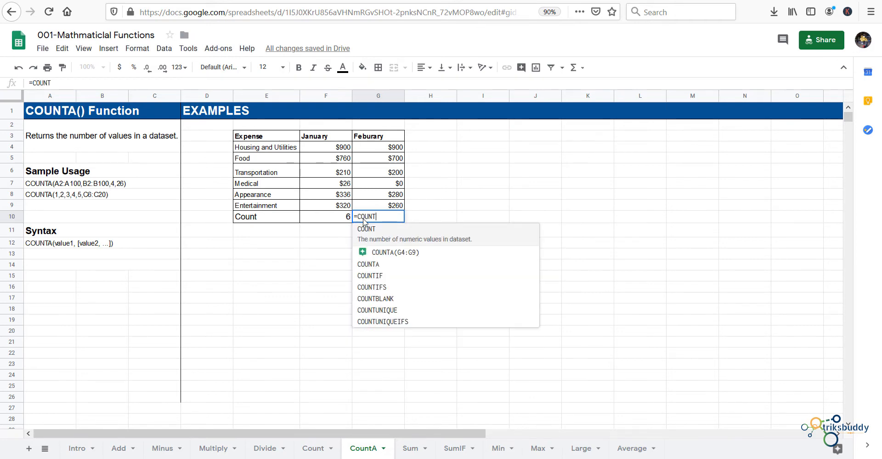
type("A(")
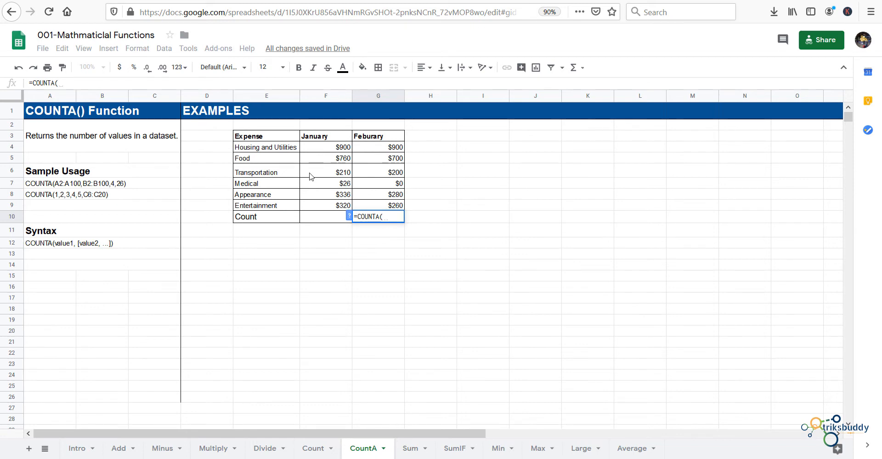
left_click(266, 150)
type(",")
left_click(261, 158)
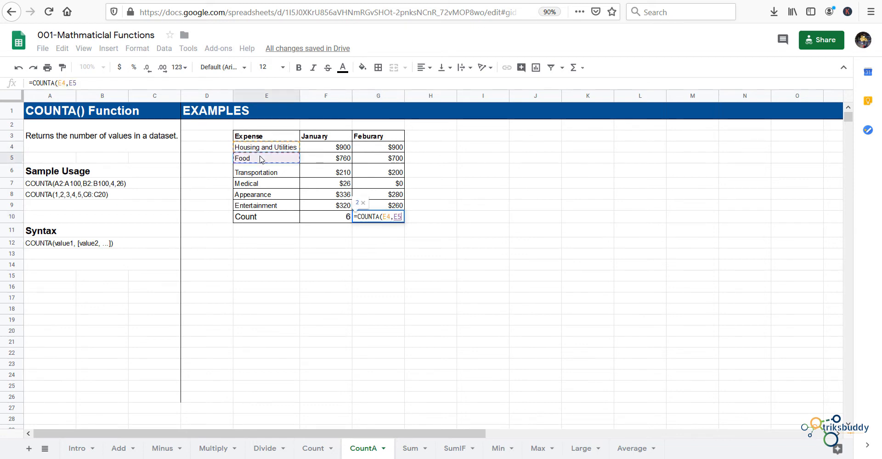
type(",")
left_click(391, 177)
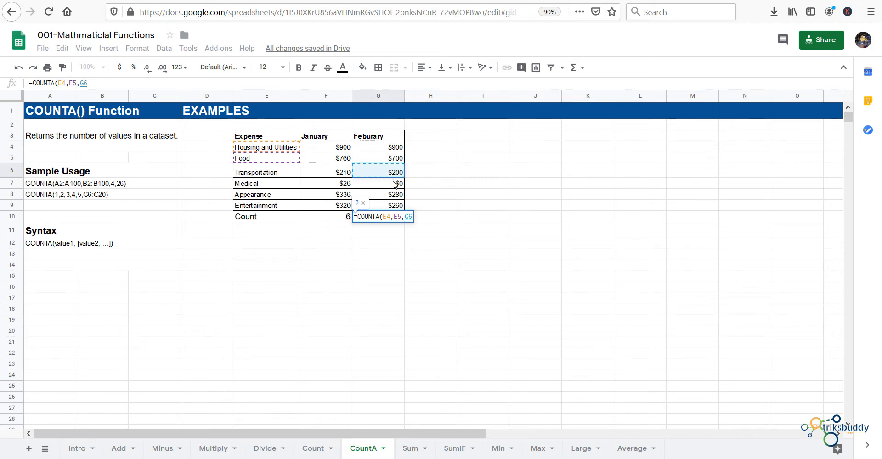
type(",")
left_click(393, 184)
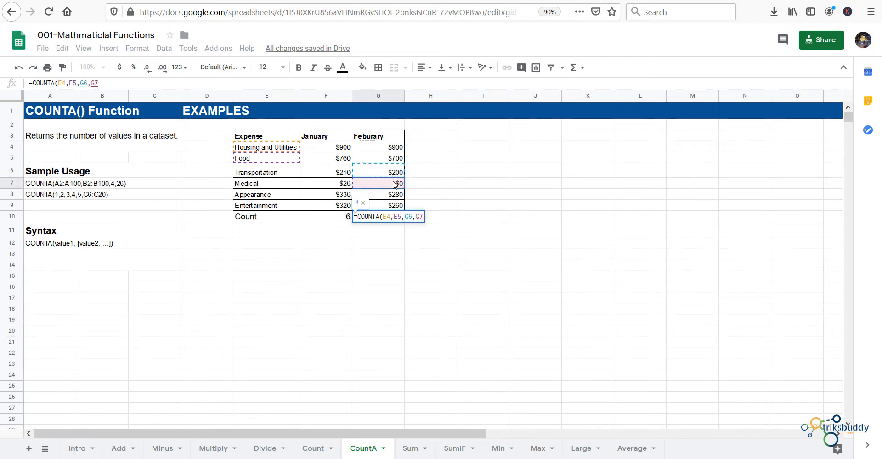
type(")")
key("Return")
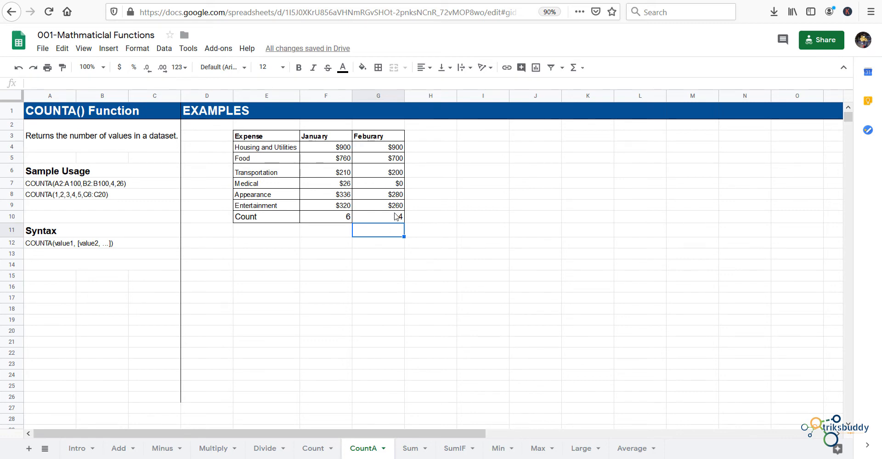
On the Sum sheet, enter =SUM(F4:G4) in H4 and fill it down the Total column through H9
left_click(413, 448)
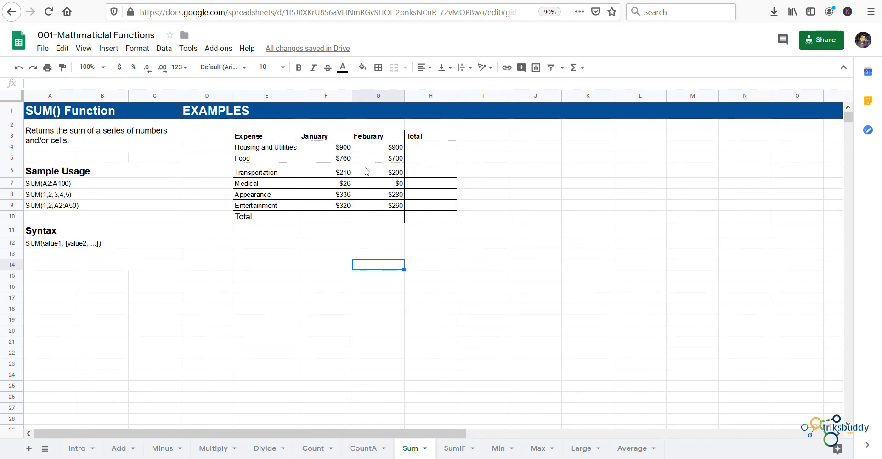
left_click(423, 152)
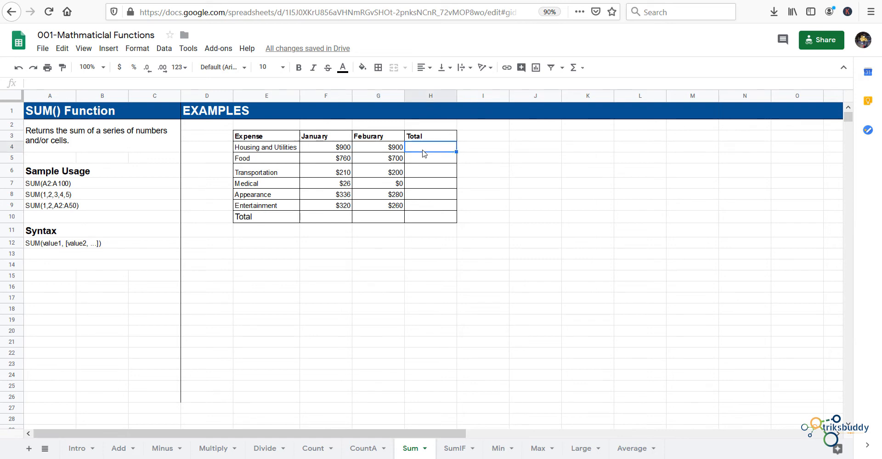
type("=")
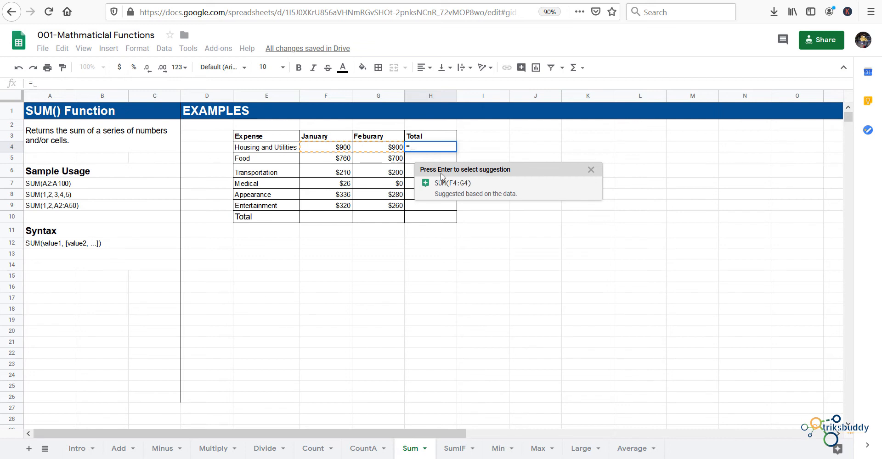
left_click(471, 185)
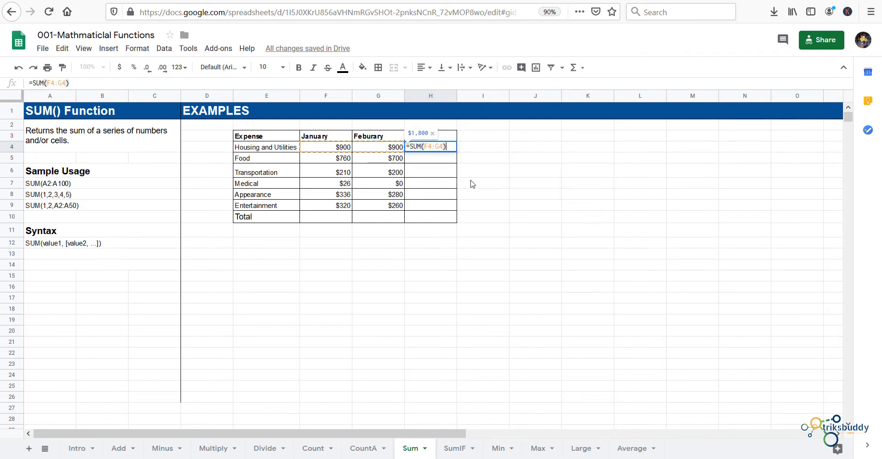
key("Return")
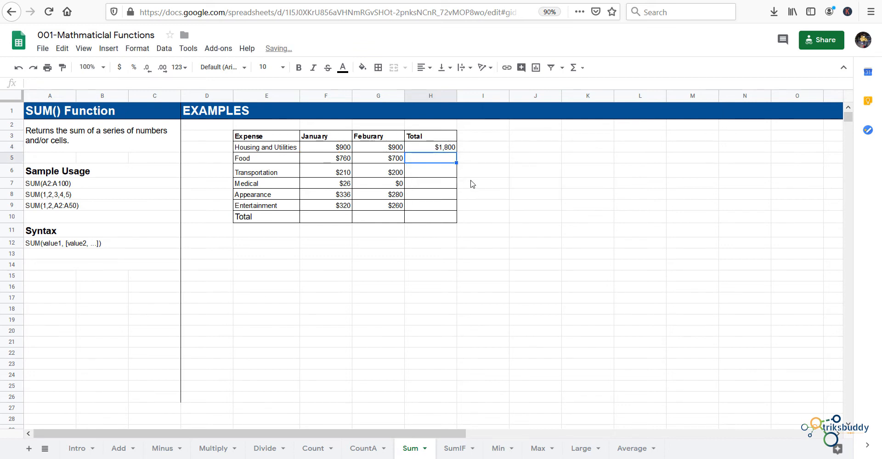
left_click(446, 151)
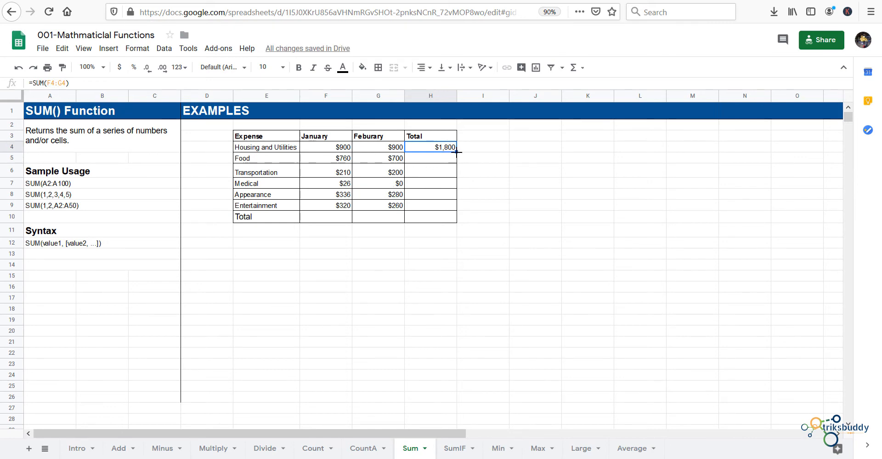
left_click_drag(455, 154, 451, 210)
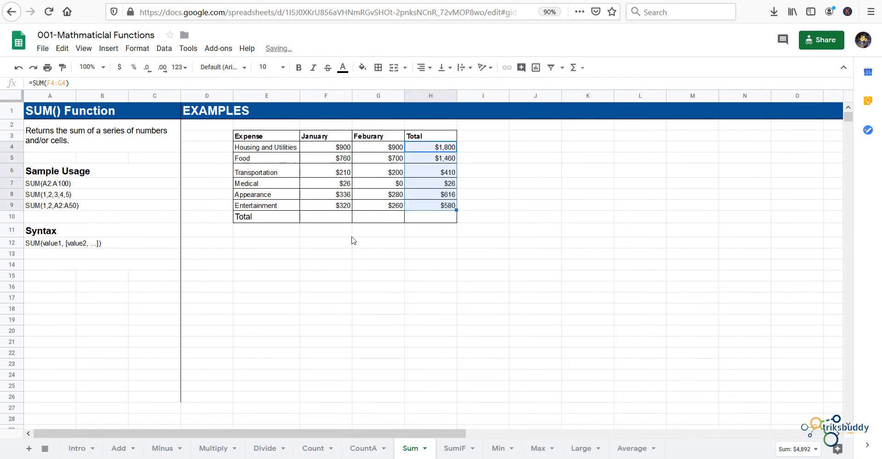
Enter =SUM(F4:F9) in F10 and fill it across the Total row through H10
left_click(324, 219)
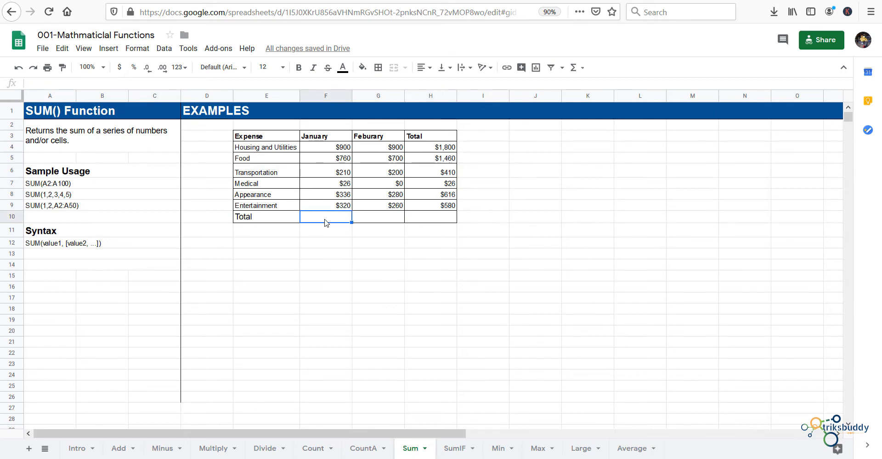
type("=")
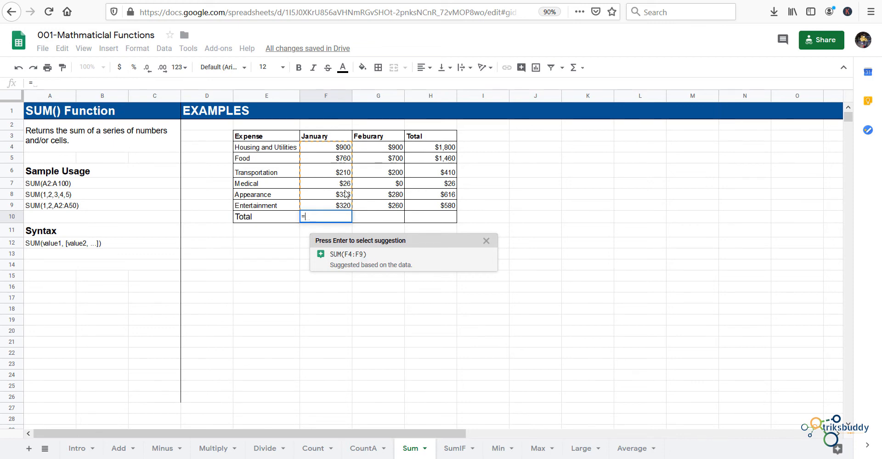
left_click(355, 254)
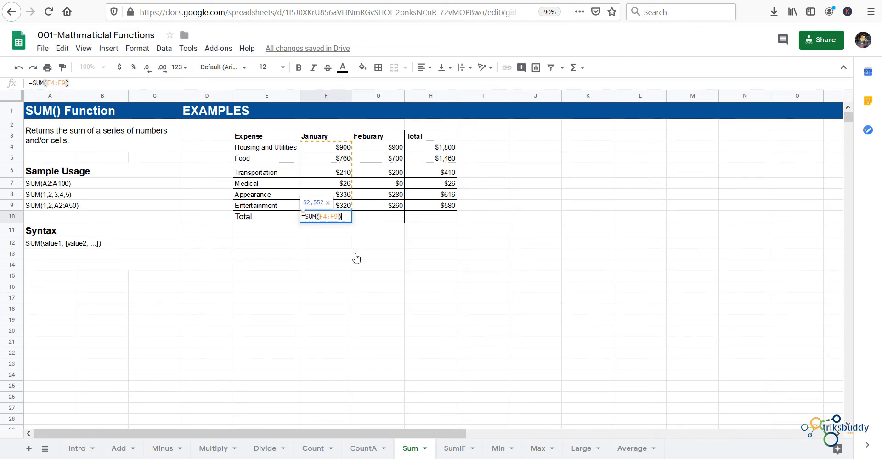
key("Return")
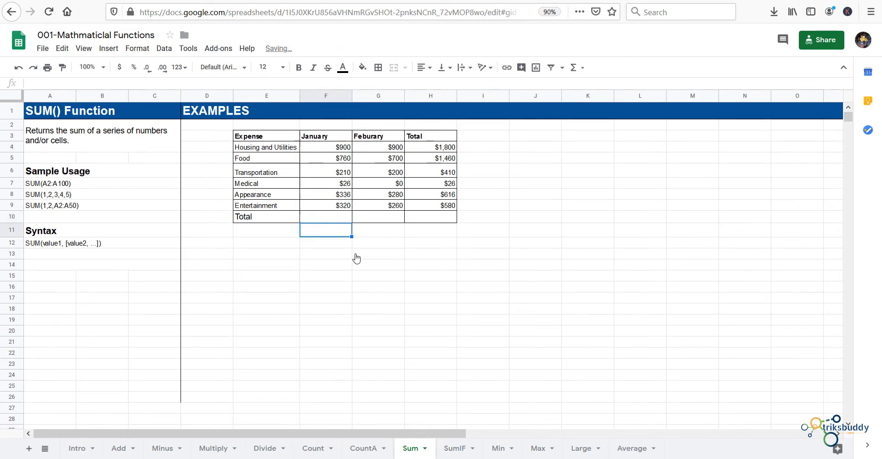
key("Up")
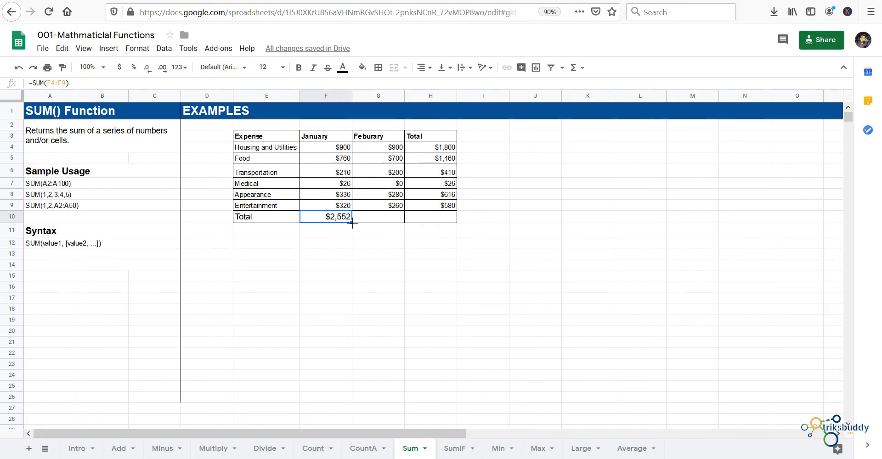
left_click_drag(352, 223, 433, 223)
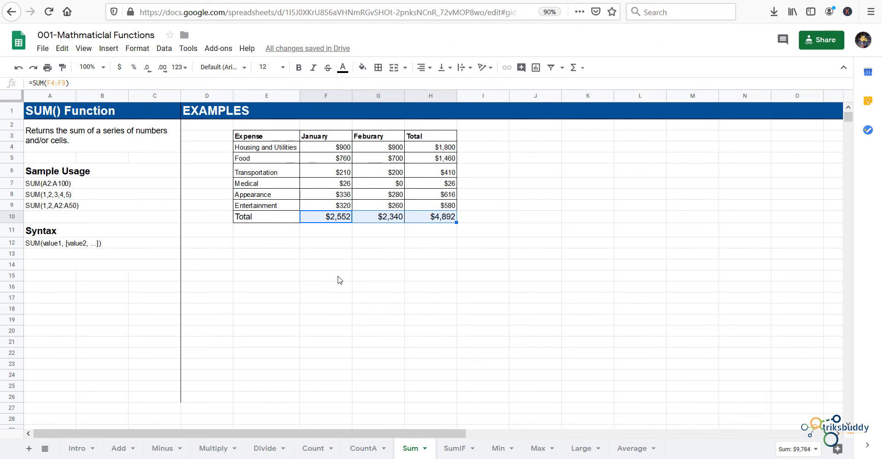
On the SumIF sheet, begin a SUMIF formula in H4 with F4:G4 as its range
left_click(457, 453)
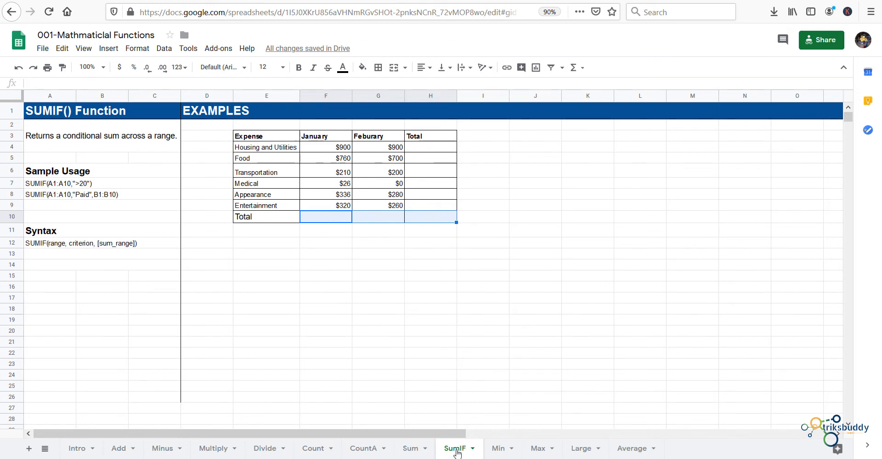
left_click(362, 274)
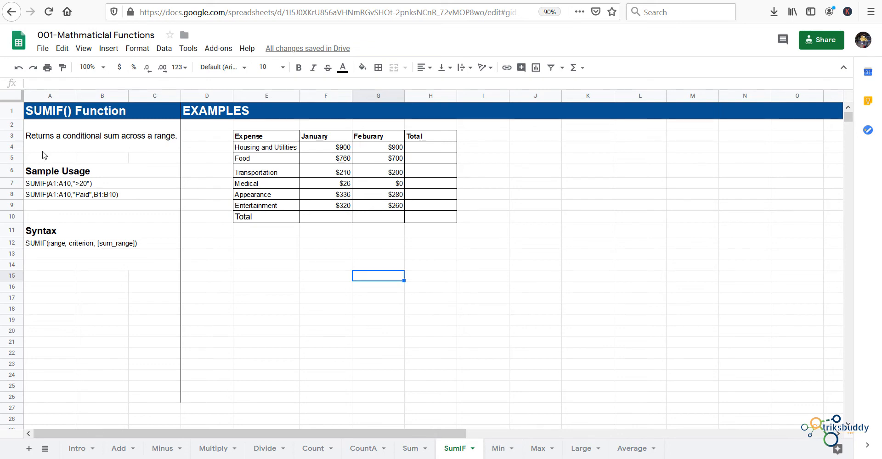
left_click(421, 150)
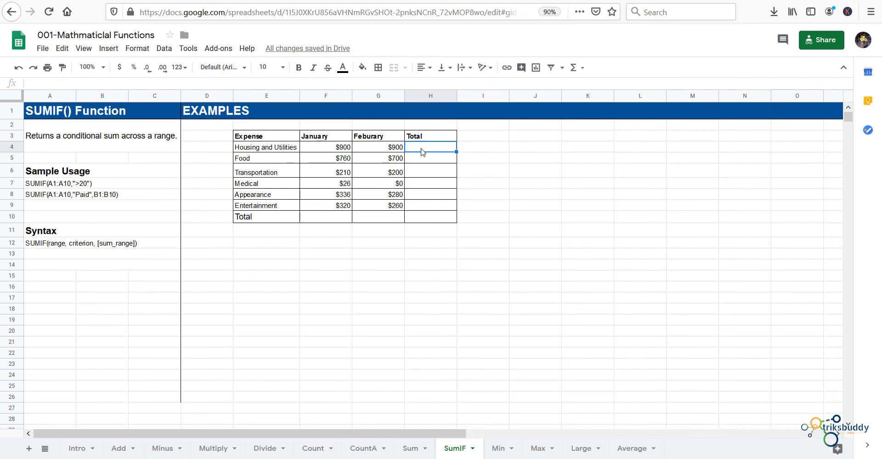
type("=")
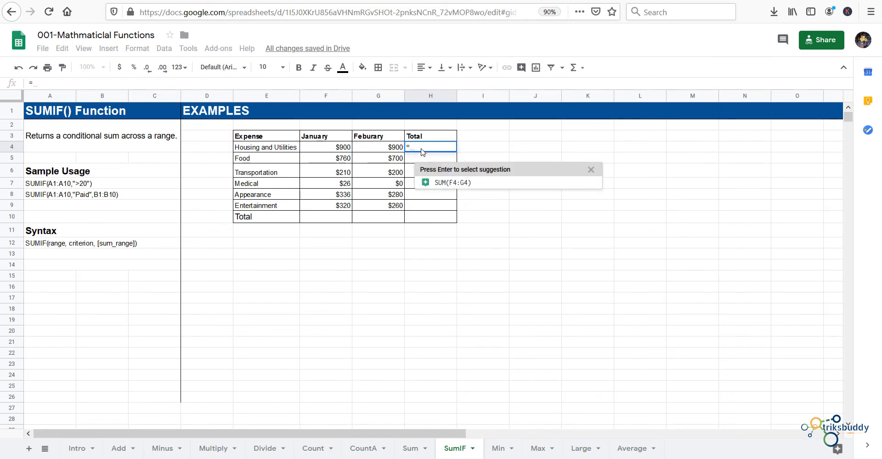
type("SUMIF")
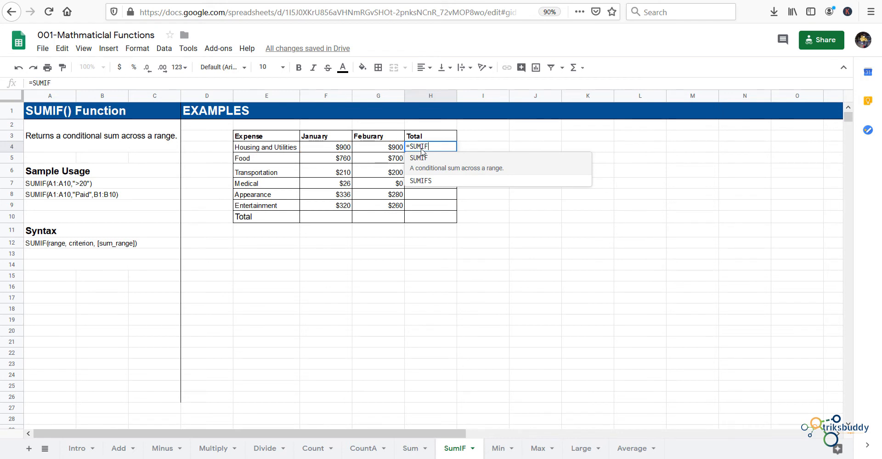
type("(")
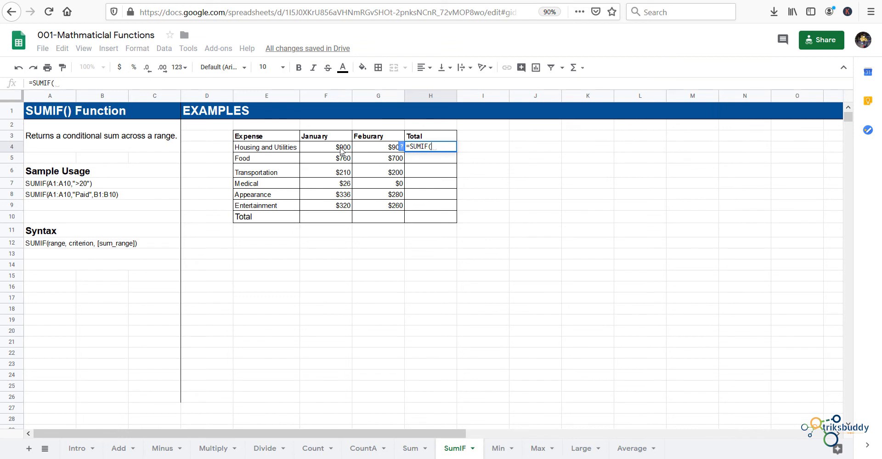
left_click(341, 151)
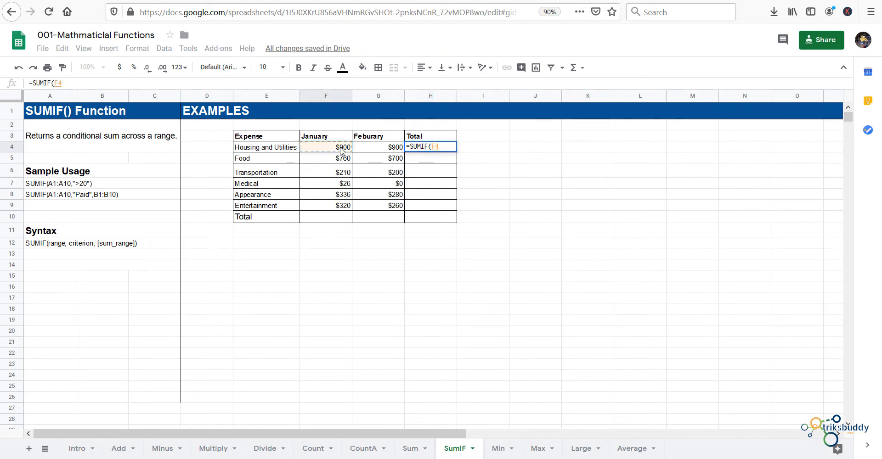
type(",")
left_click(363, 152)
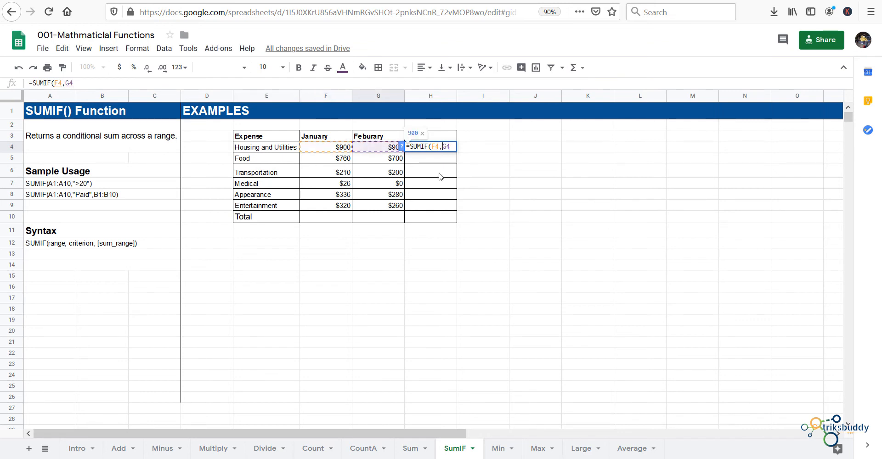
key("BackSpace")
type(":")
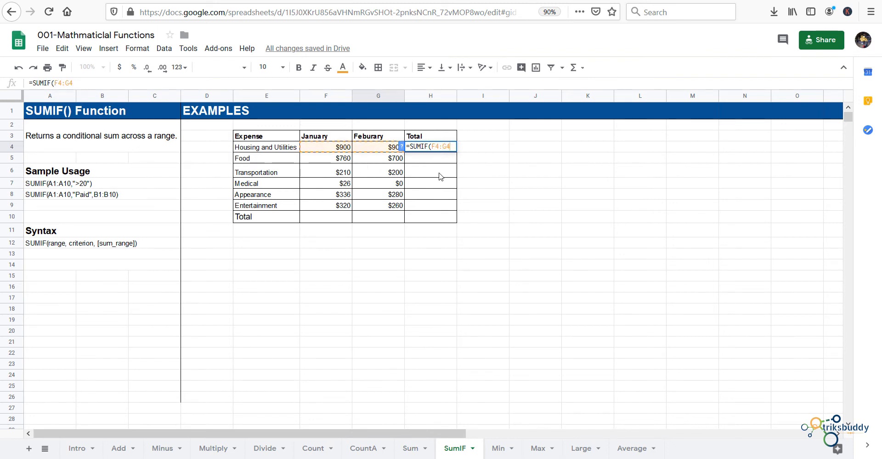
Complete the SUMIF formula in H4 with the criterion ">300" and select the cell again
type(",")
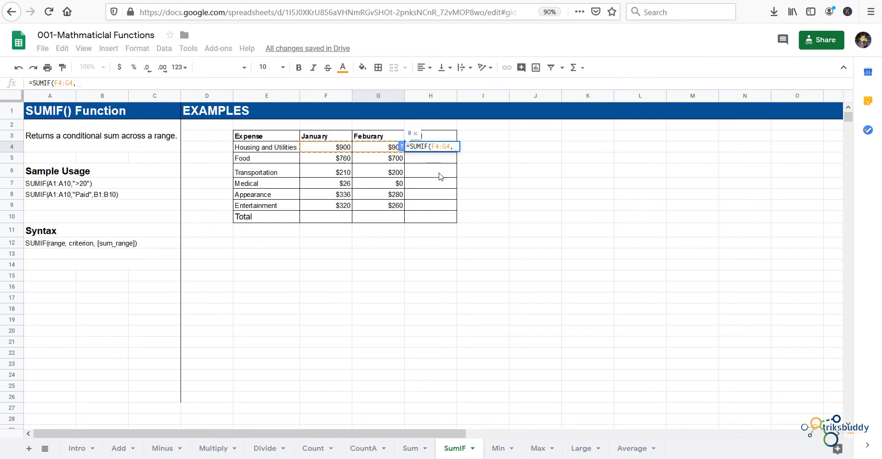
type("\"\"")
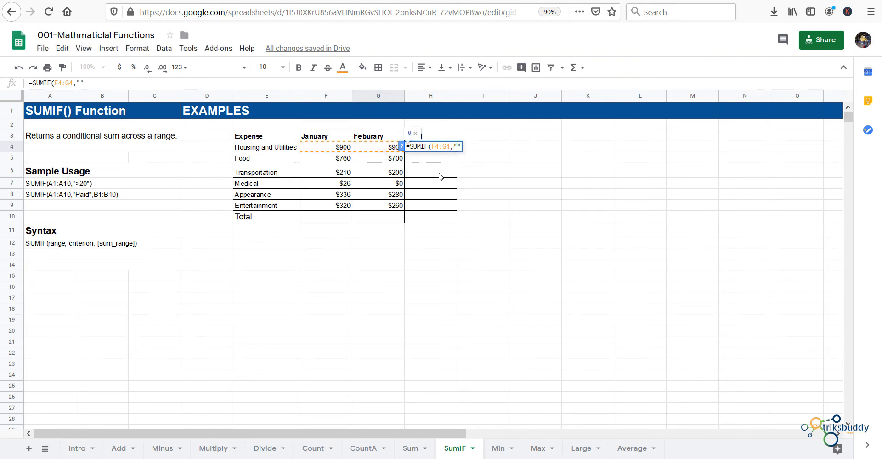
type(">30")
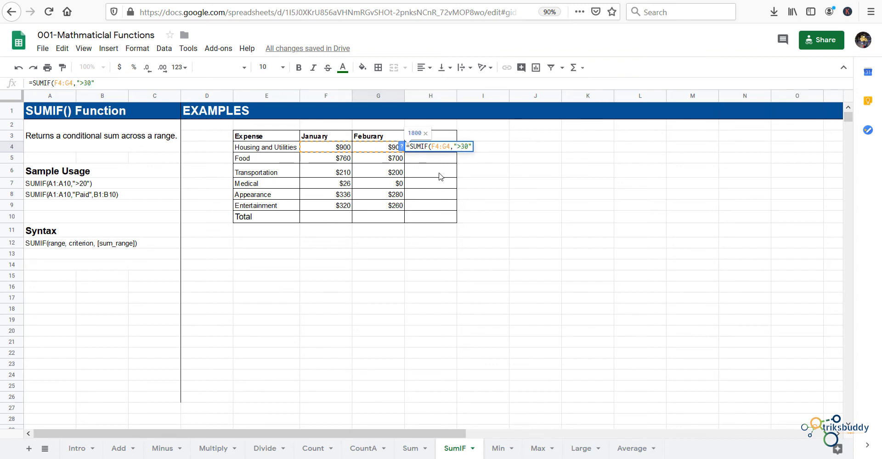
type("0")
type(")")
key("Return")
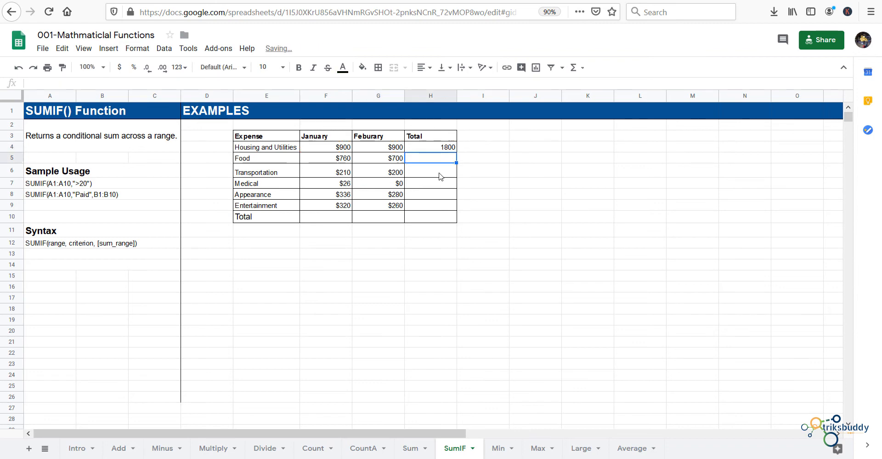
left_click(453, 150)
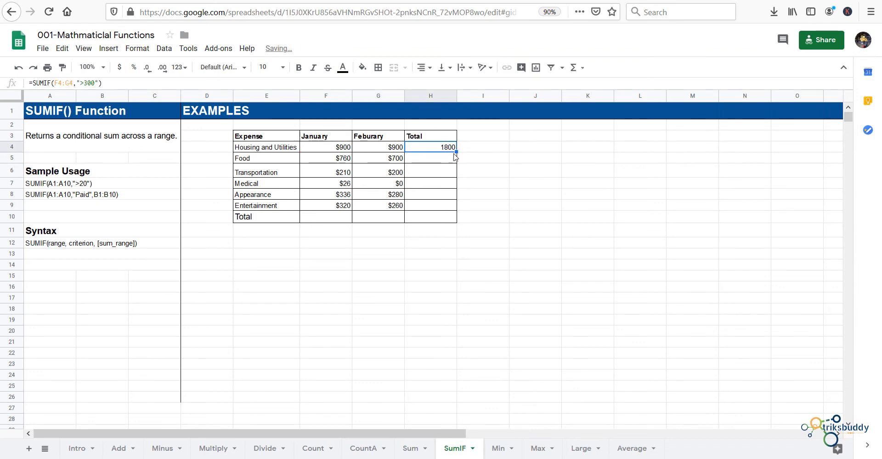
Fill the SUMIF formula from H4 down the Total column through H9 and select the Appearance total
left_click_drag(455, 151, 453, 207)
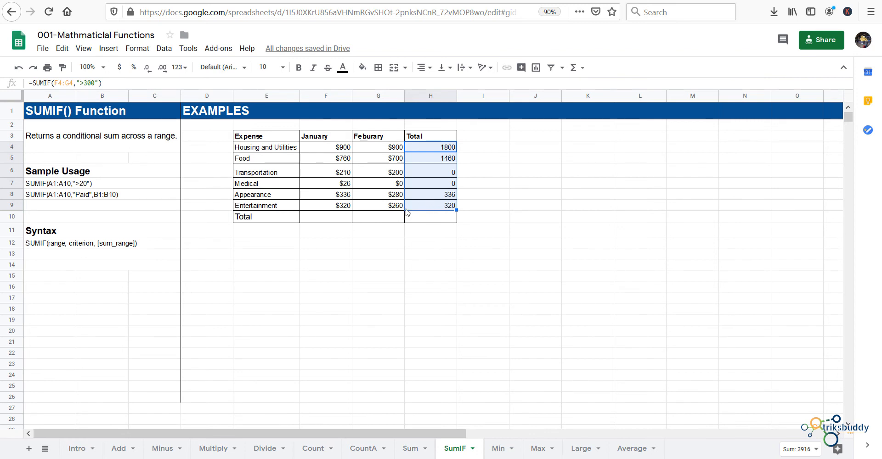
left_click(417, 199)
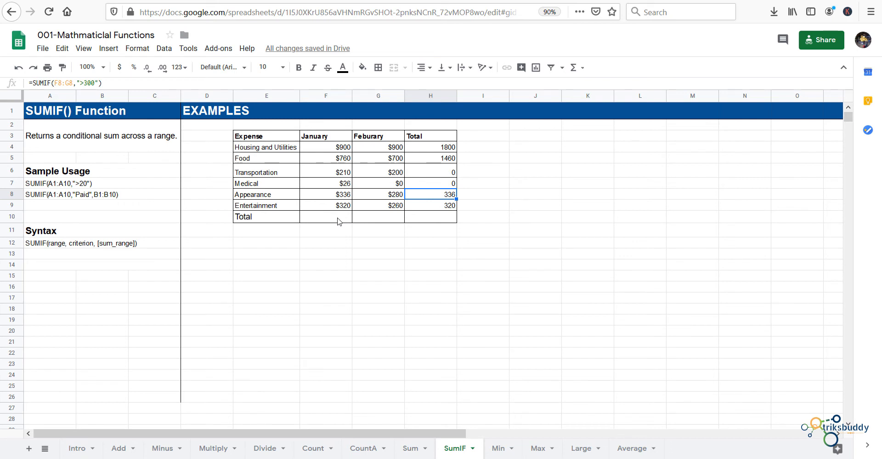
Enter =SUMIF(F4:F9,">300") in F10 and fill it across the Total row through H10
left_click(338, 221)
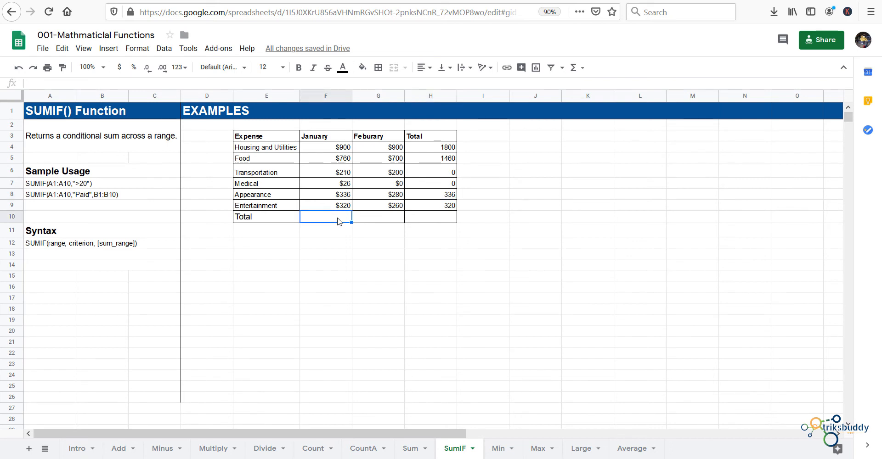
type("=")
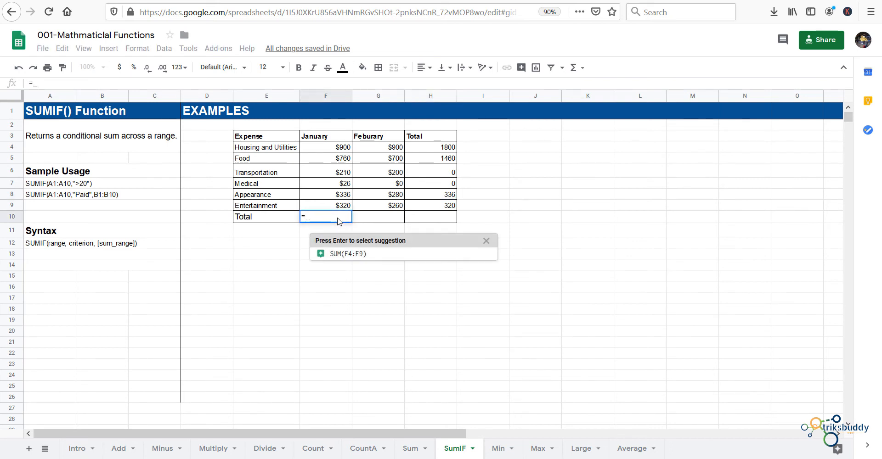
type("SUMIF")
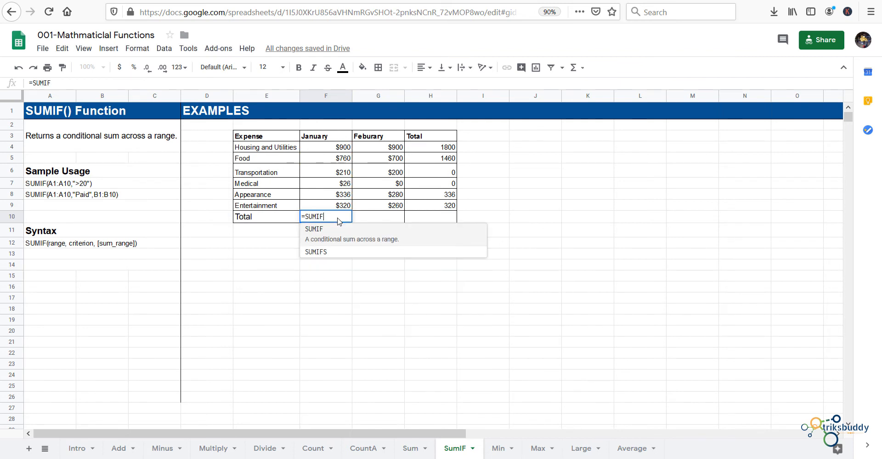
type("(")
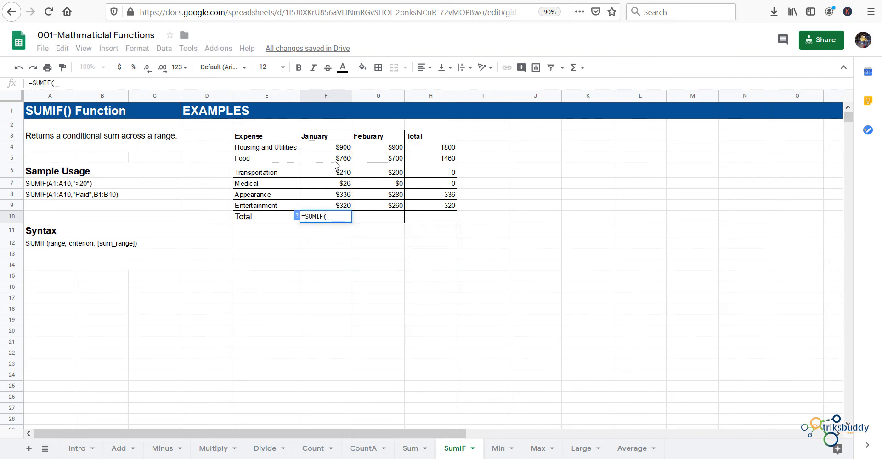
left_click_drag(339, 148, 339, 209)
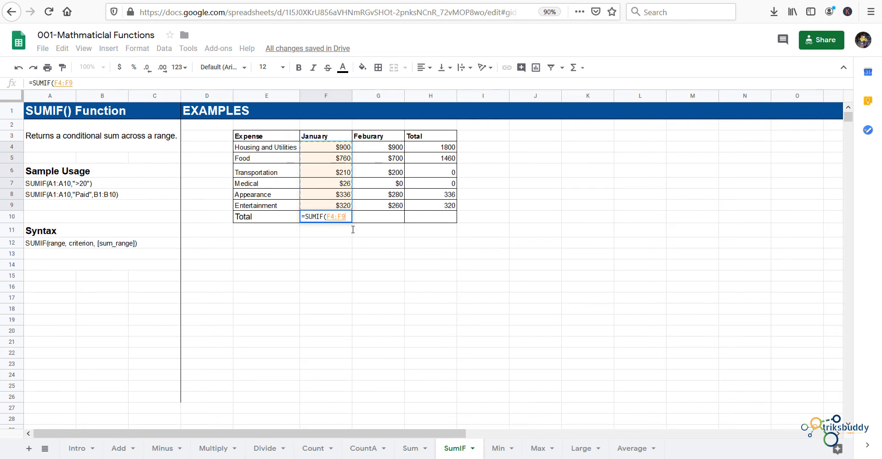
type(",\"")
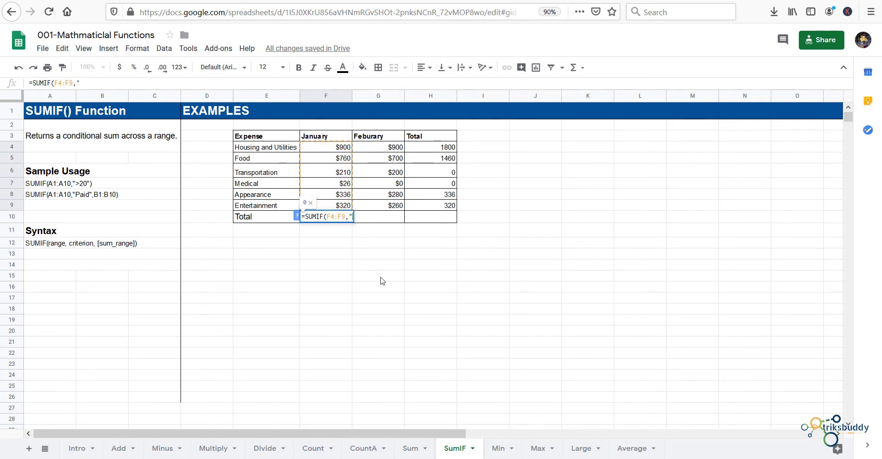
type("\">300")
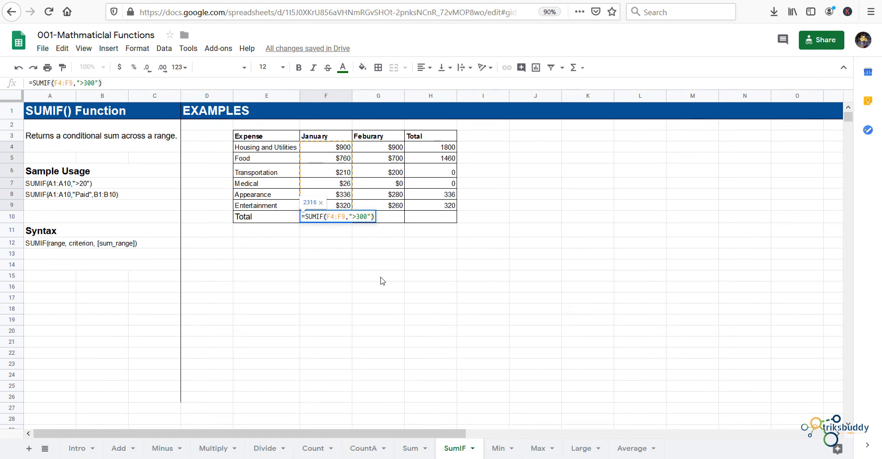
key("Return")
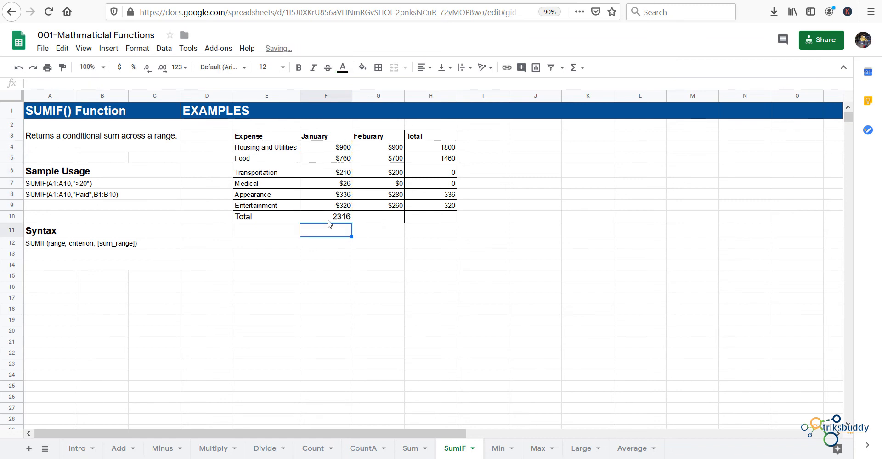
left_click(328, 221)
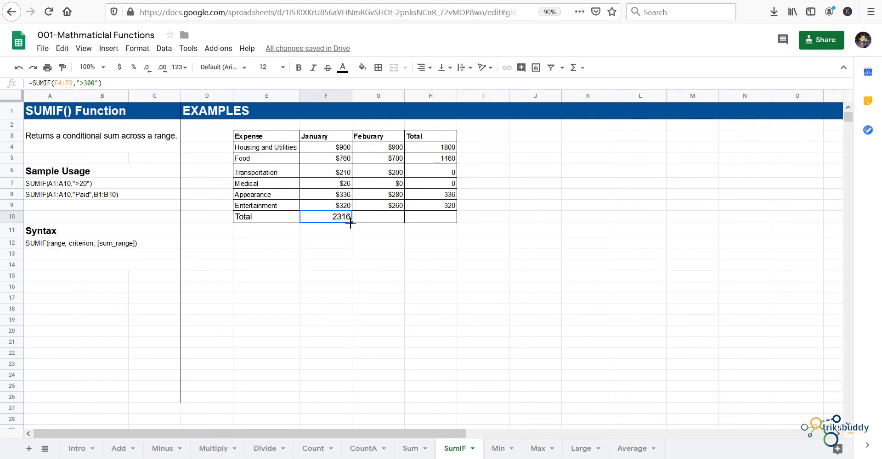
left_click_drag(352, 223, 404, 221)
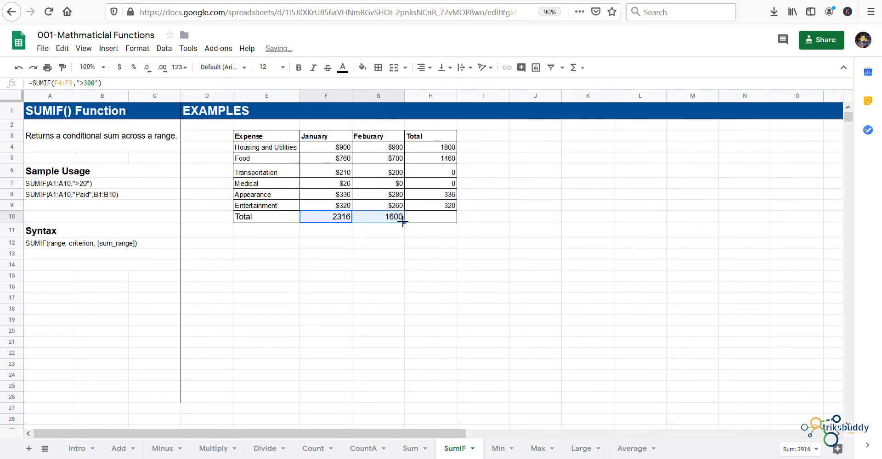
left_click_drag(403, 222, 419, 223)
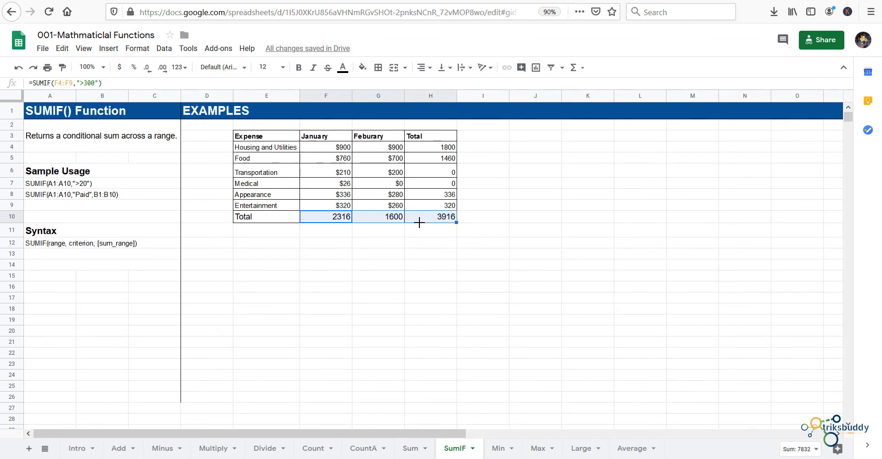
On the Min sheet, enter =MIN(F4,G4) in H4 and fill it down the Minimum column through H9
left_click(498, 449)
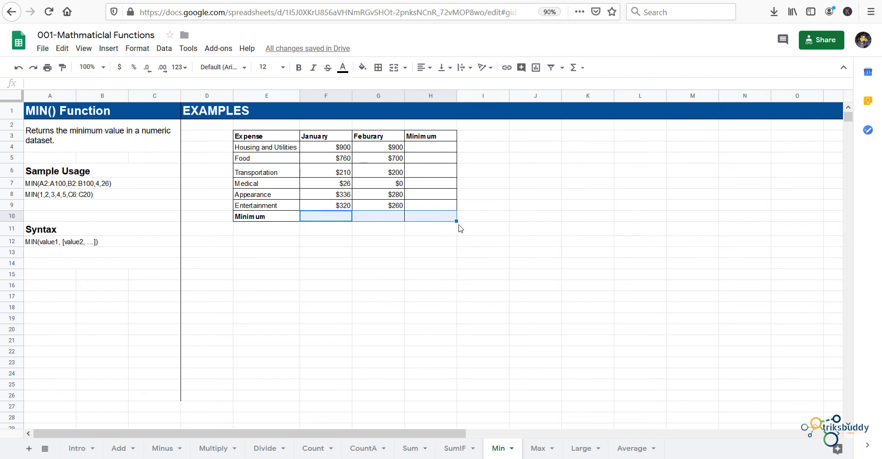
left_click(433, 147)
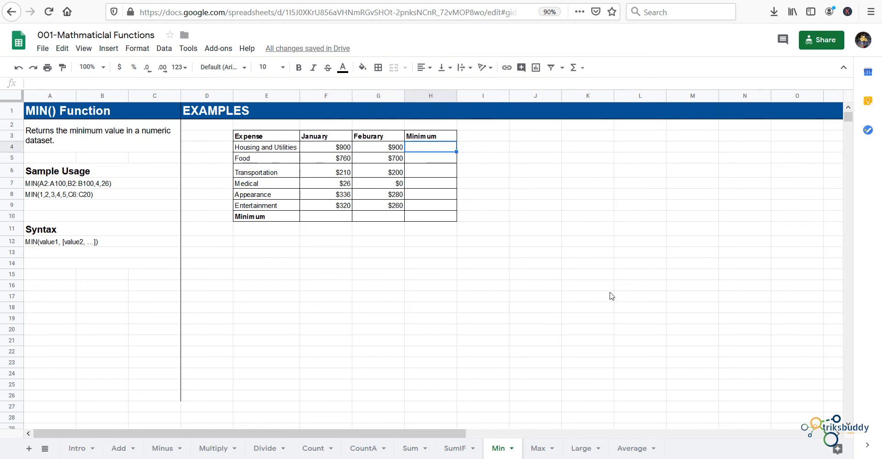
type("=MIN")
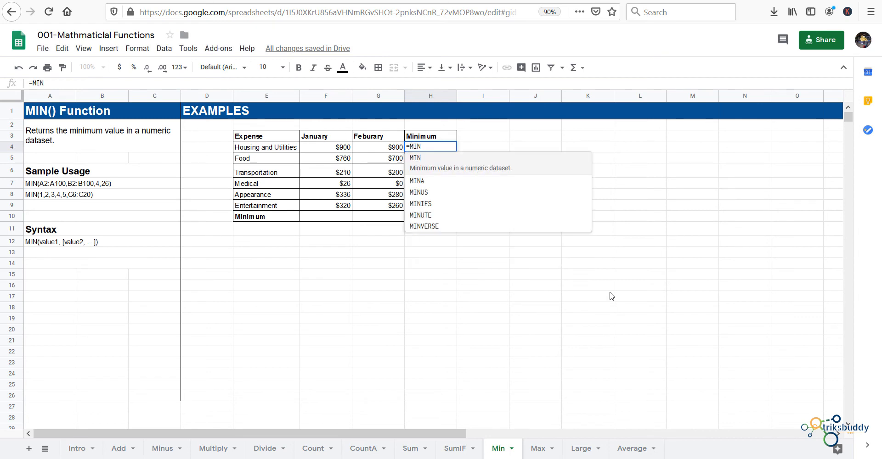
type("(")
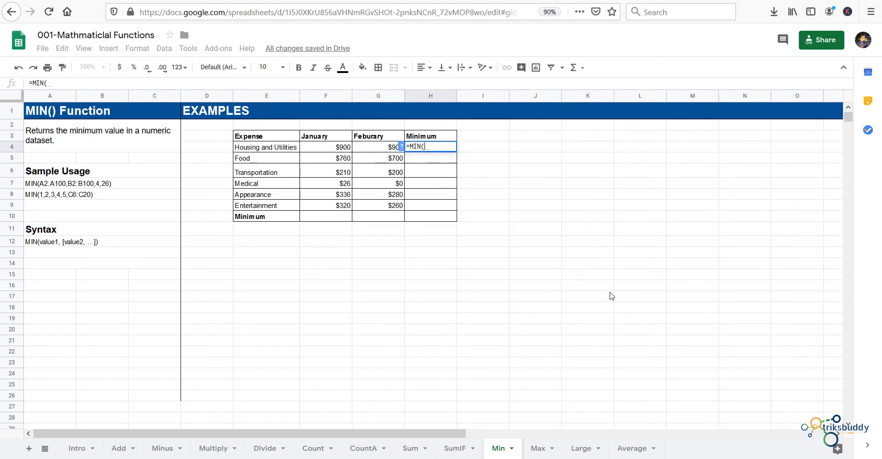
type("M")
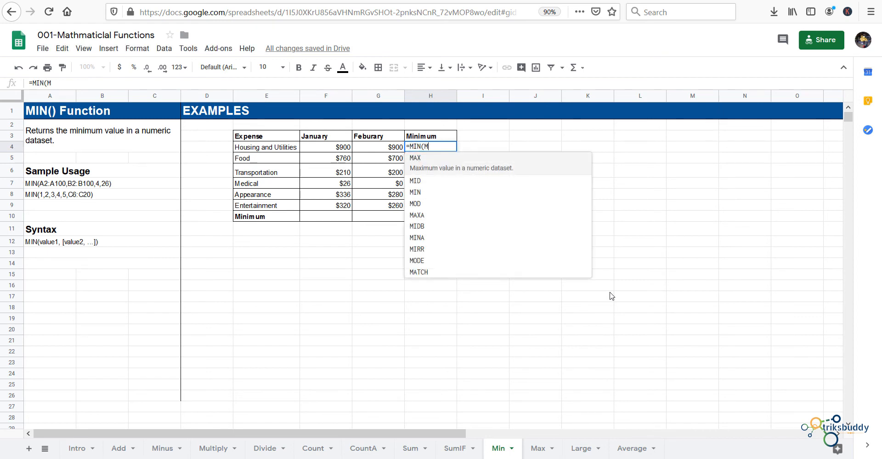
key("BackSpace")
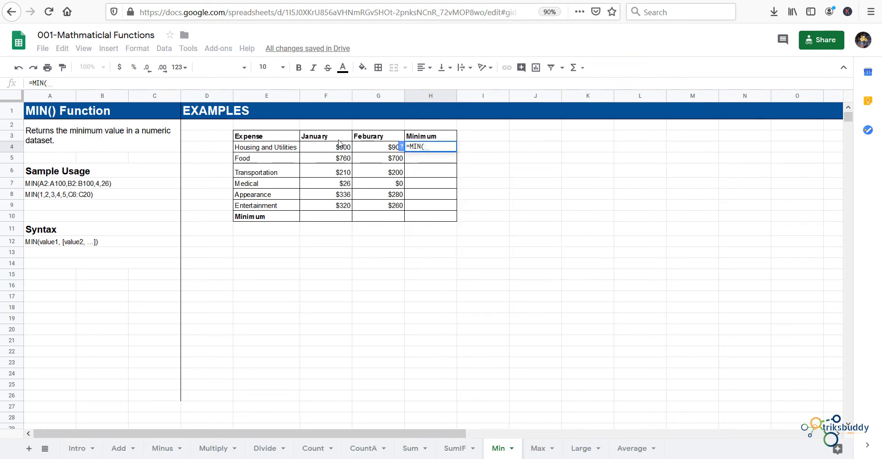
left_click(338, 148)
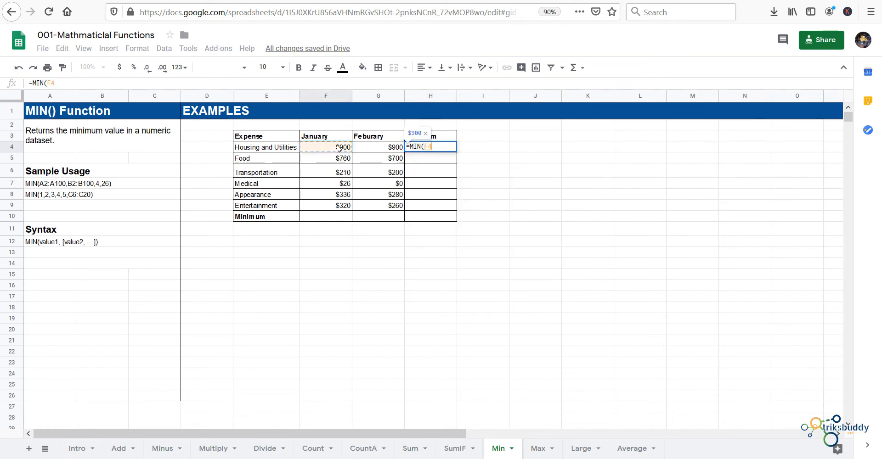
type(",")
left_click(376, 151)
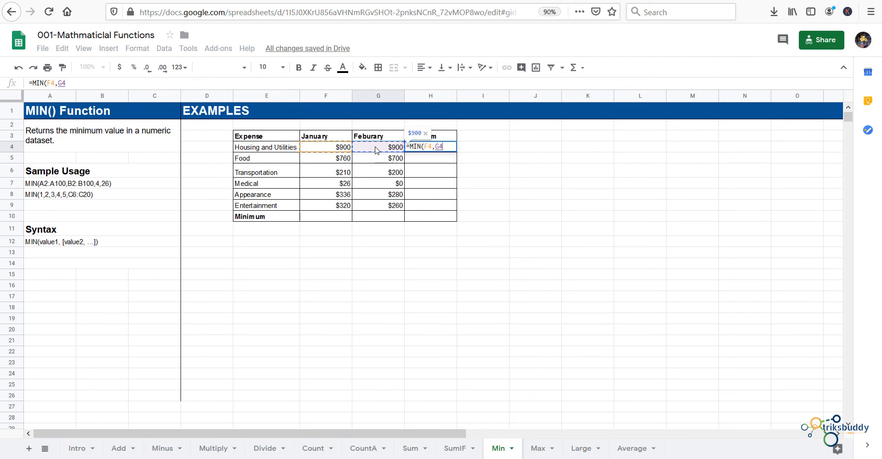
type(")")
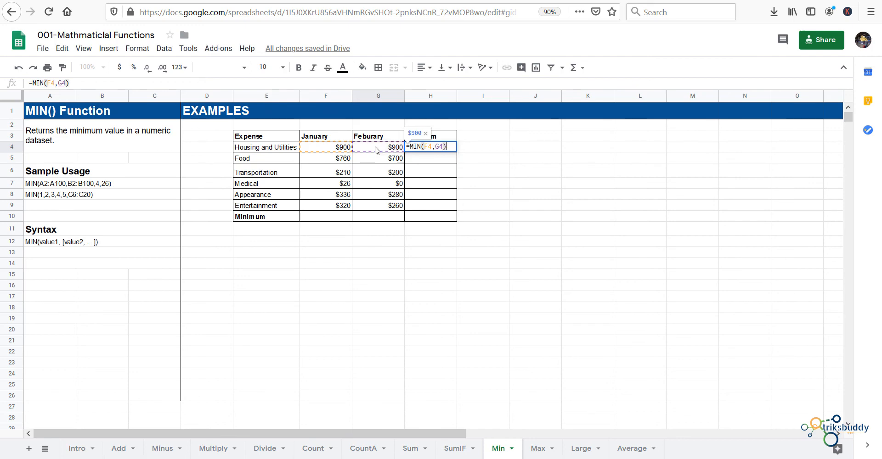
key("Return")
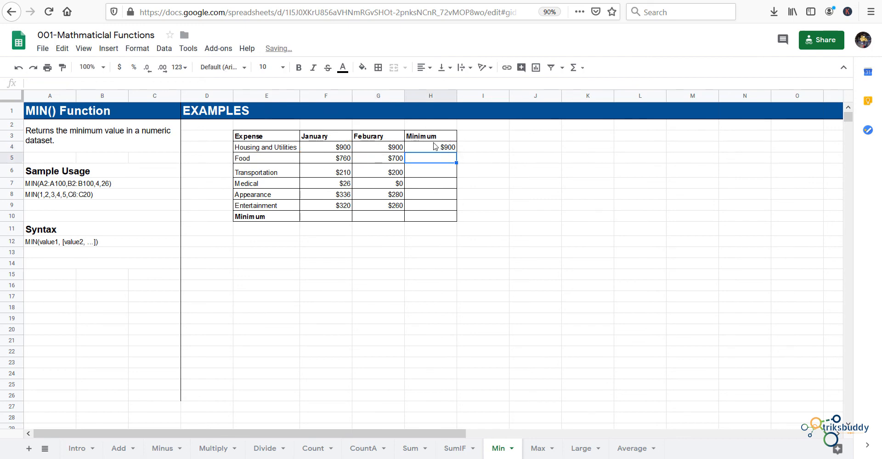
left_click(437, 148)
left_click_drag(456, 152, 458, 208)
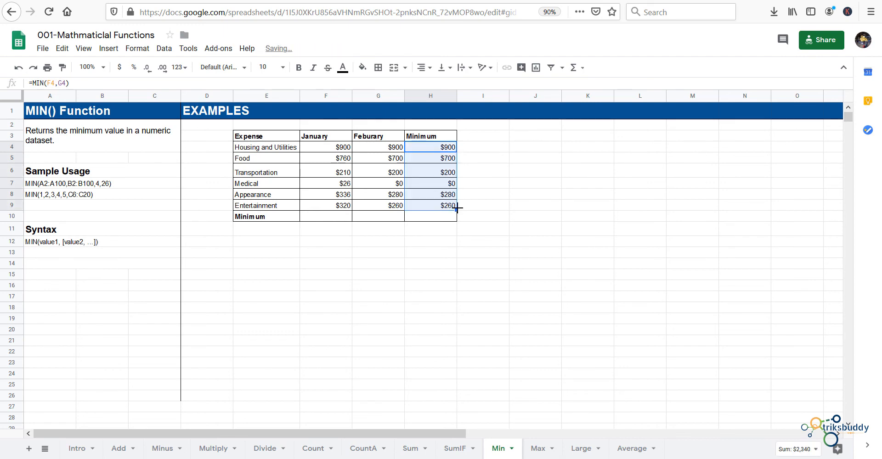
Enter the suggested =MIN(F4:F9) in F10 and fill it across the Minimum row through H10
left_click(326, 222)
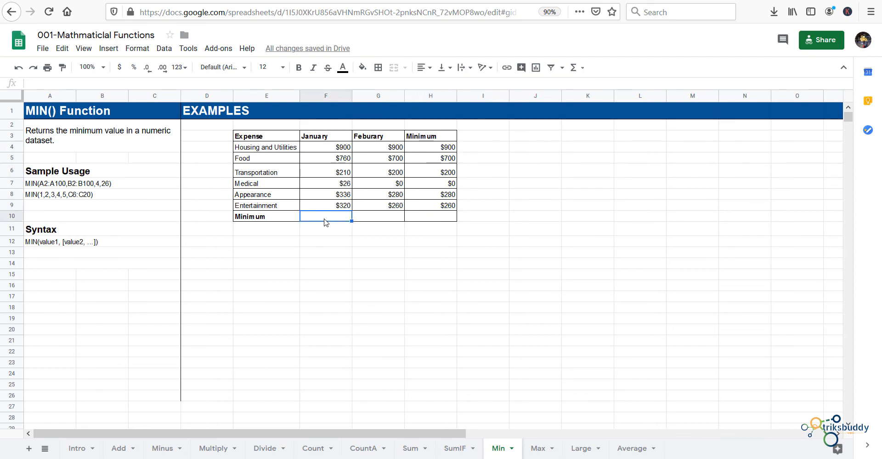
type("=")
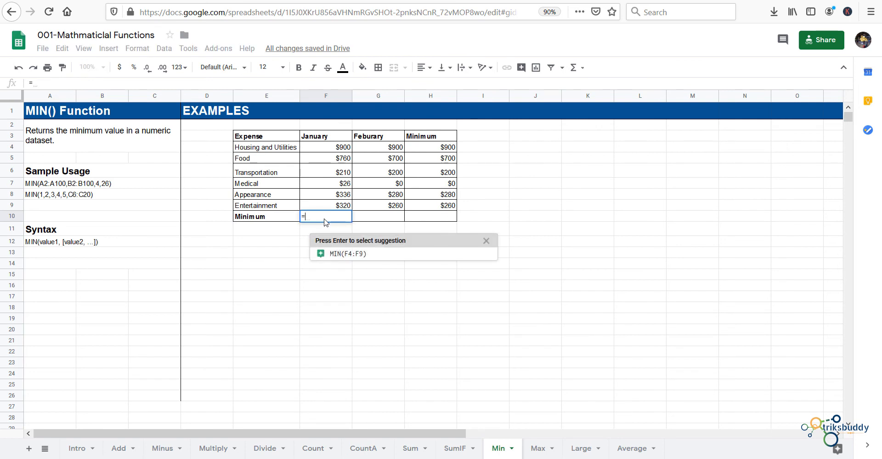
left_click(351, 261)
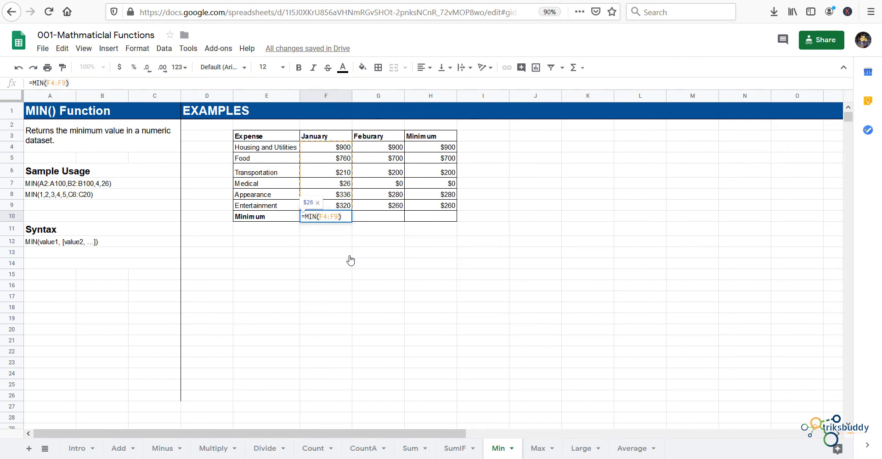
left_click(349, 253)
left_click(348, 220)
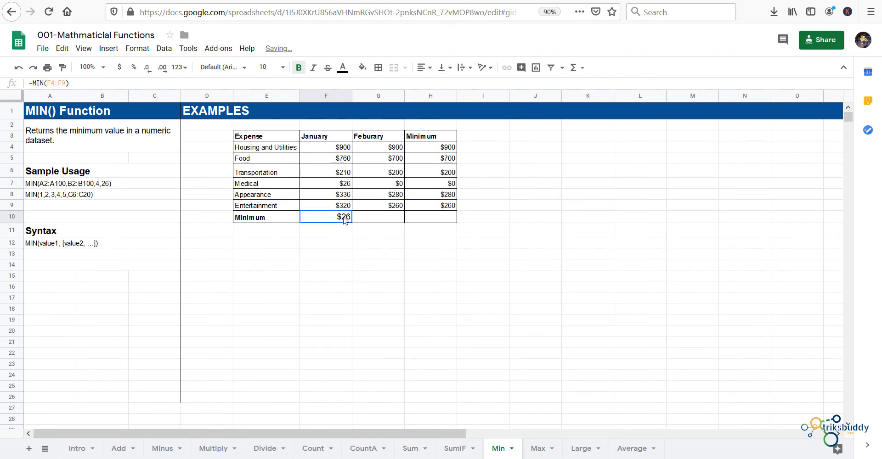
left_click_drag(351, 225, 445, 223)
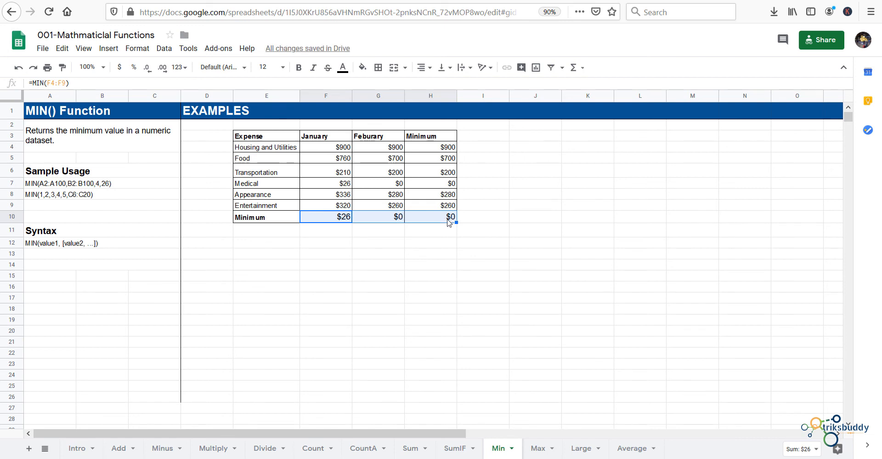
On the Max sheet, enter =MAX(F4,G4) in H4 of the Maximum column
left_click(538, 452)
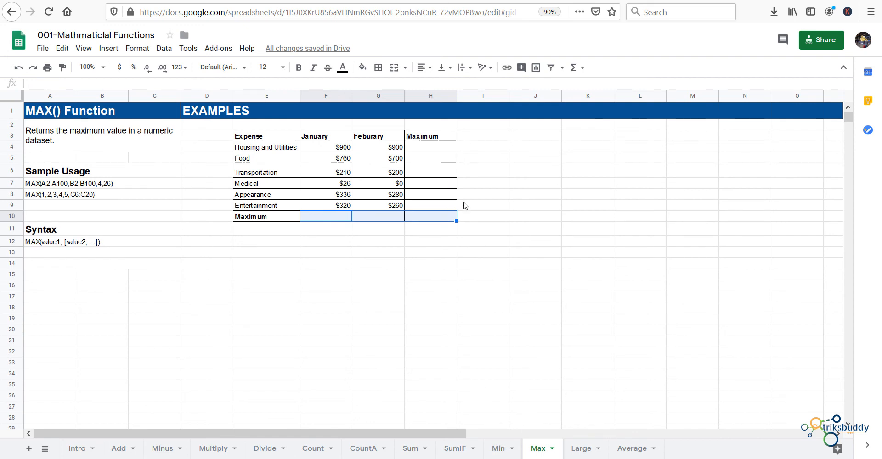
left_click(424, 150)
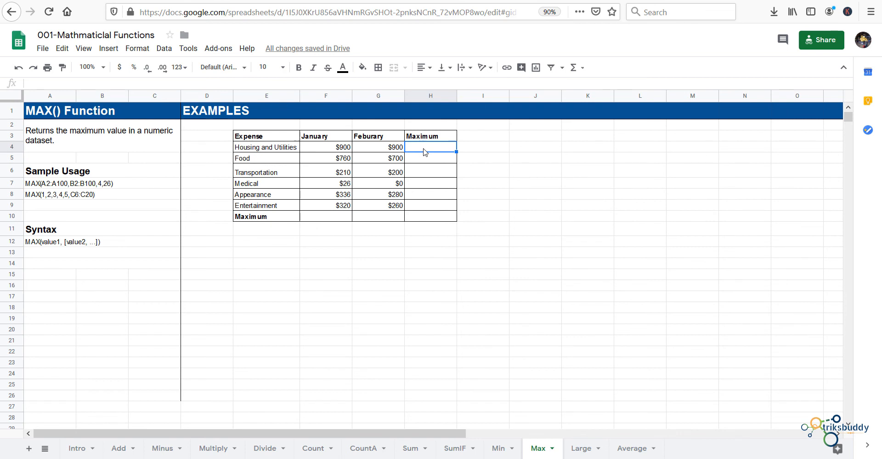
type("=")
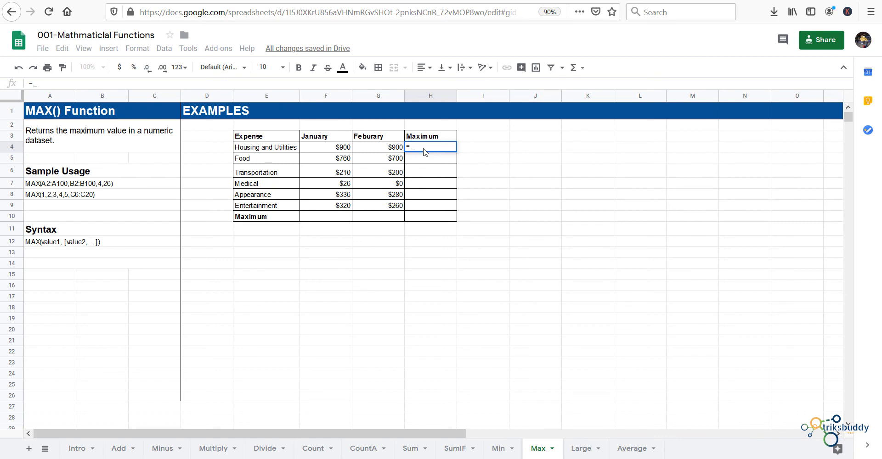
type("MA")
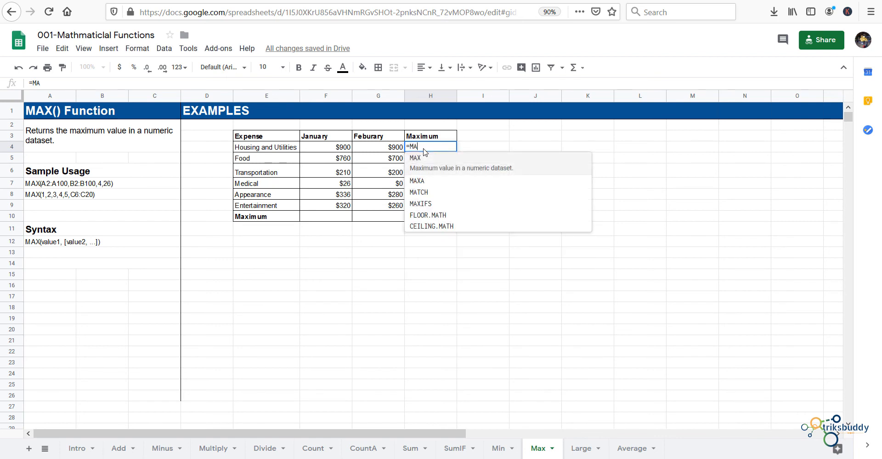
type("X")
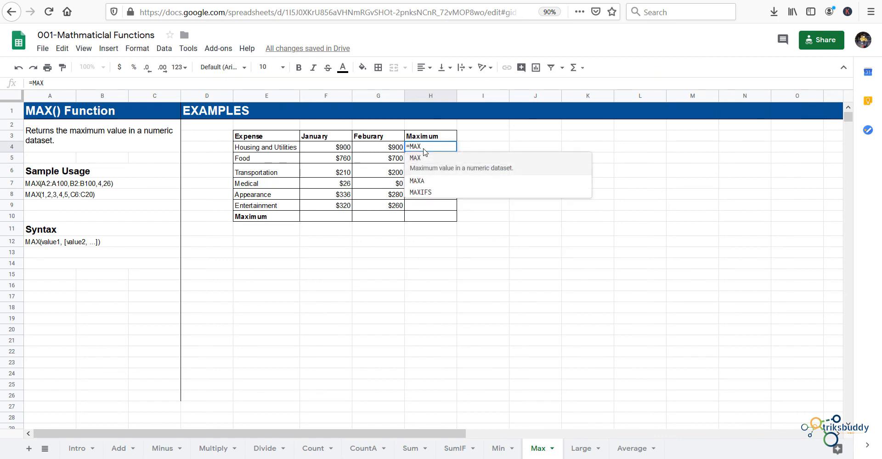
type("(")
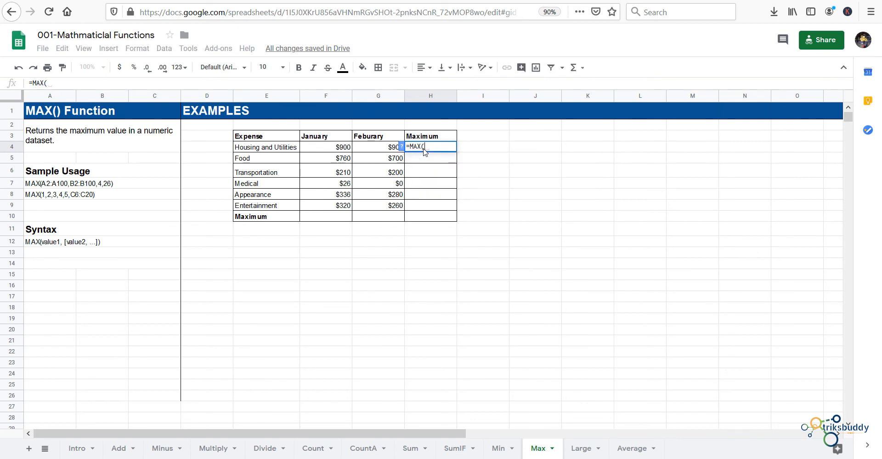
left_click(343, 150)
type(",")
left_click(376, 151)
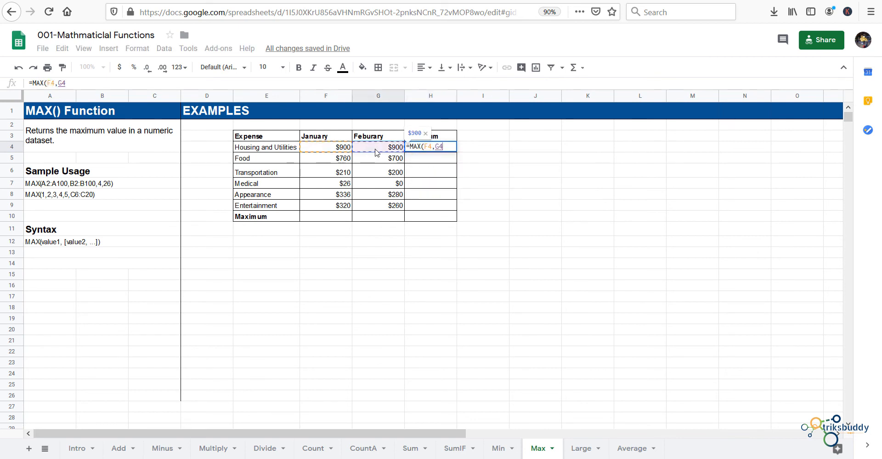
type(")")
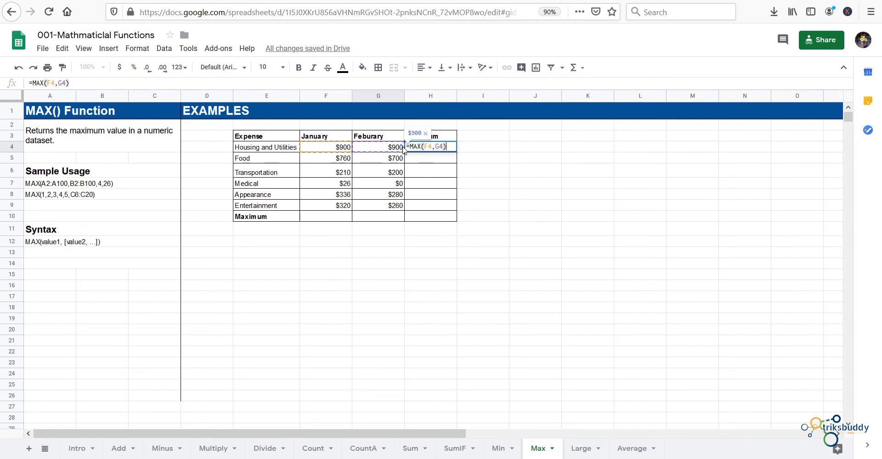
key("Return")
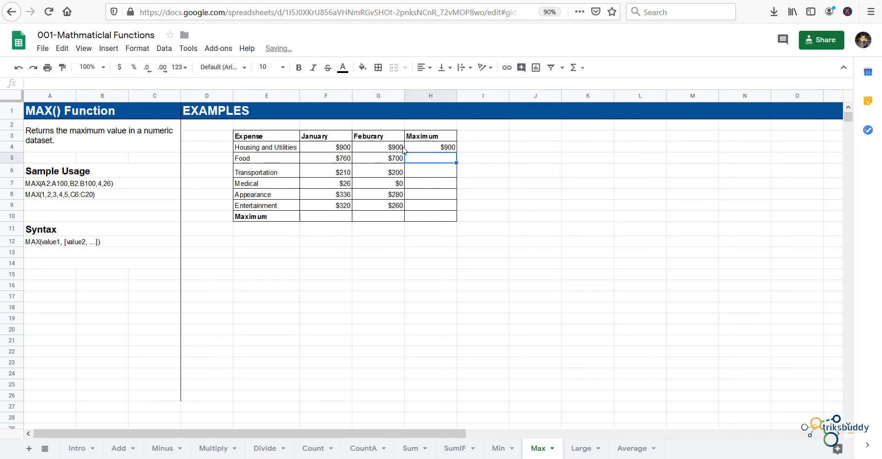
Enter the suggested =MAX(F4:F9) in F10 as the January maximum
left_click(339, 219)
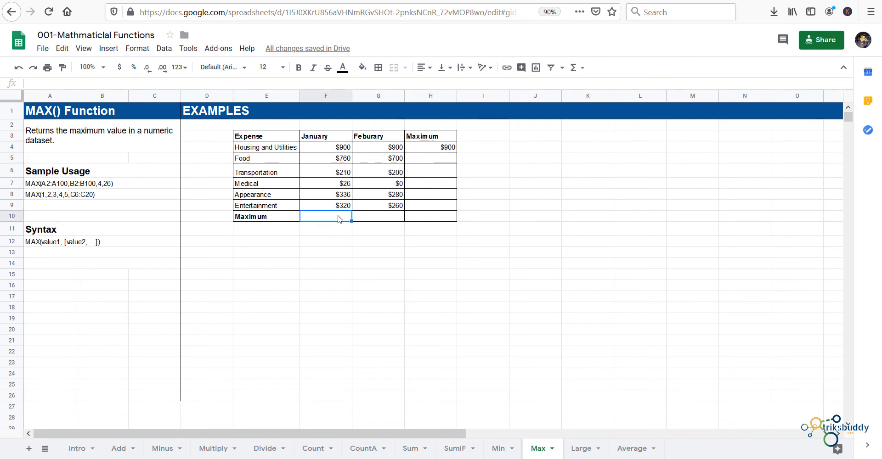
type("=")
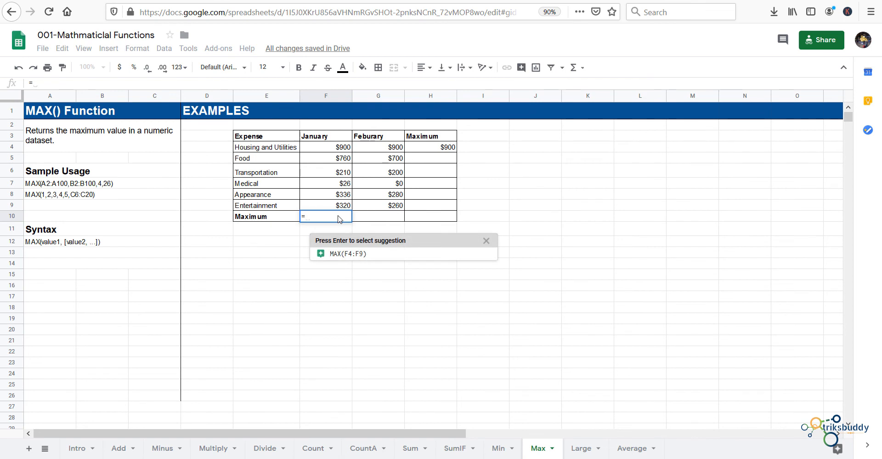
left_click(350, 256)
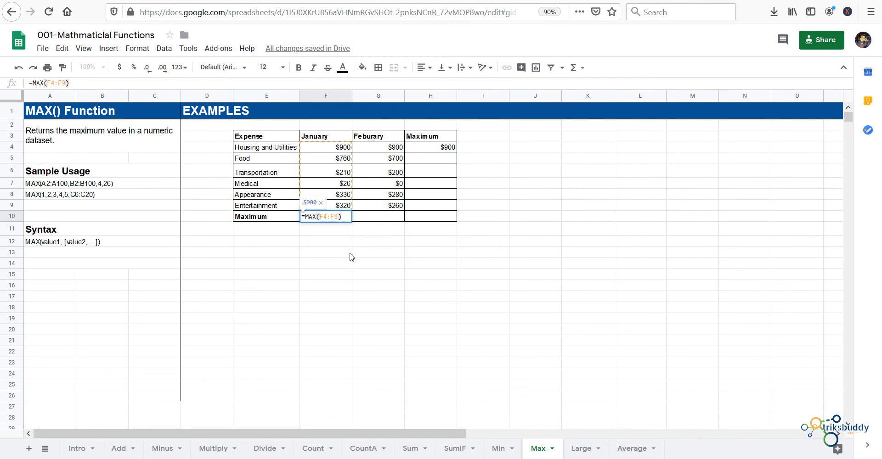
key("Return")
Fill the H4 formula down the Maximum column through H9 and the F10 formula across the Maximum row through H10
left_click(444, 148)
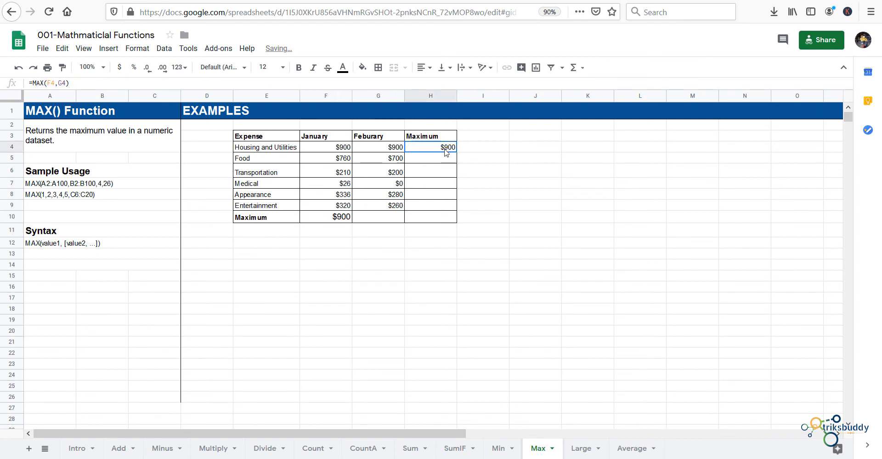
left_click_drag(456, 152, 456, 207)
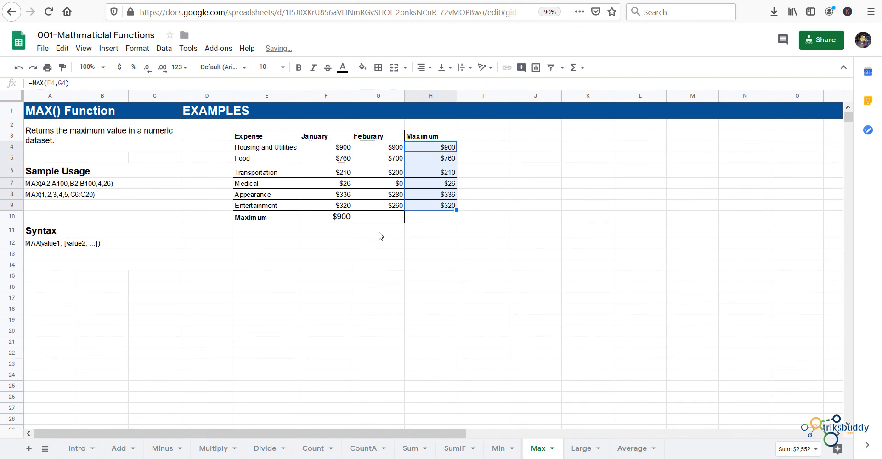
left_click(341, 222)
left_click_drag(353, 224, 430, 217)
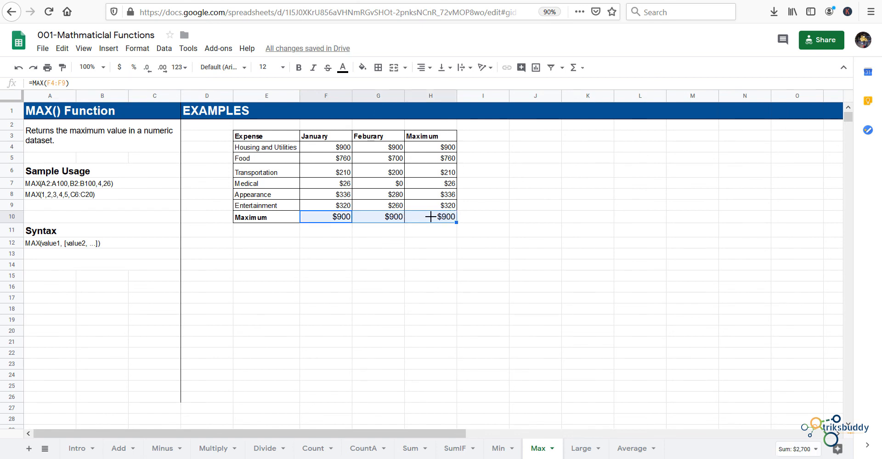
On the Large sheet, enter =LARGE(F4:F9,1) in F10 for January's 1st Largest expense
left_click(578, 453)
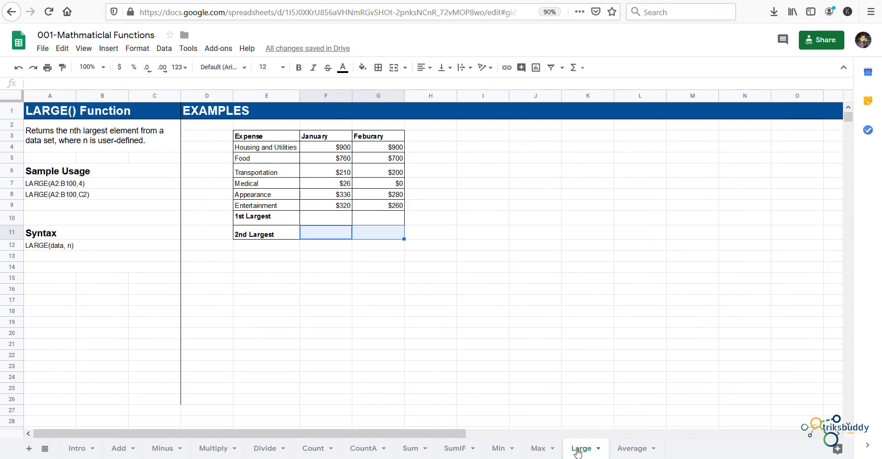
left_click(310, 218)
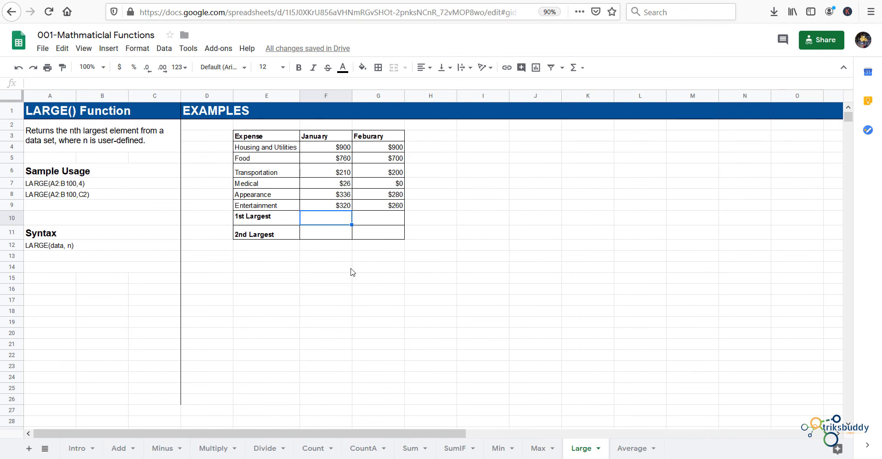
type("=")
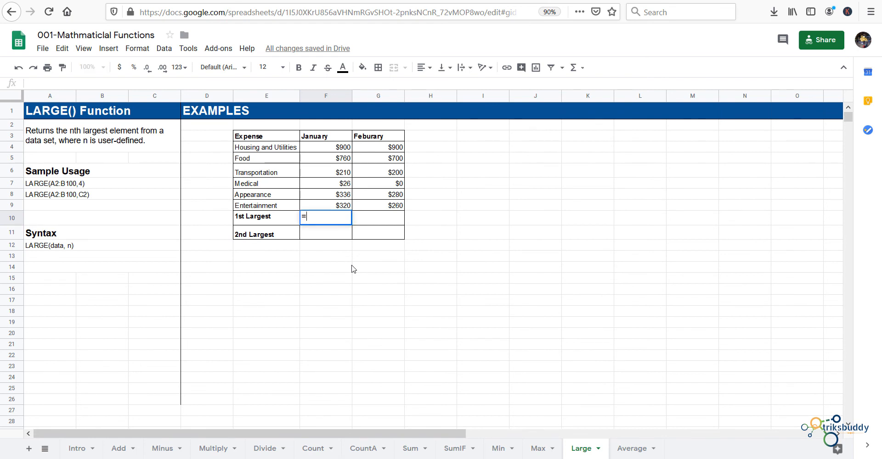
type("L")
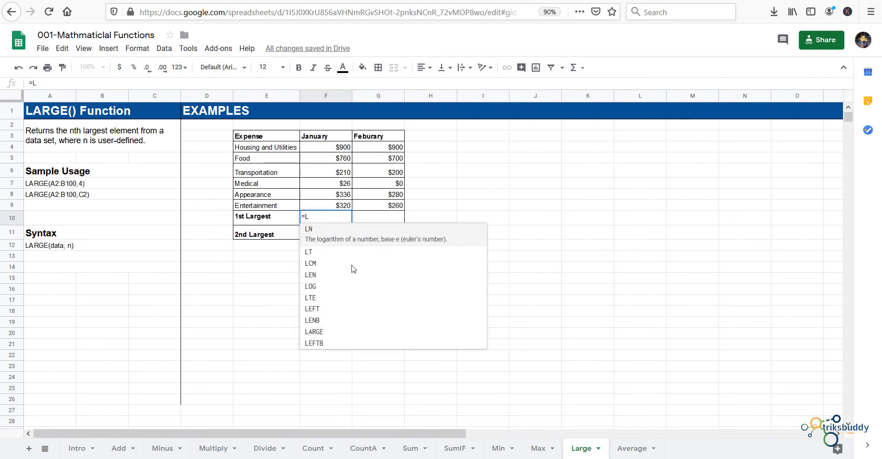
type("ARGE")
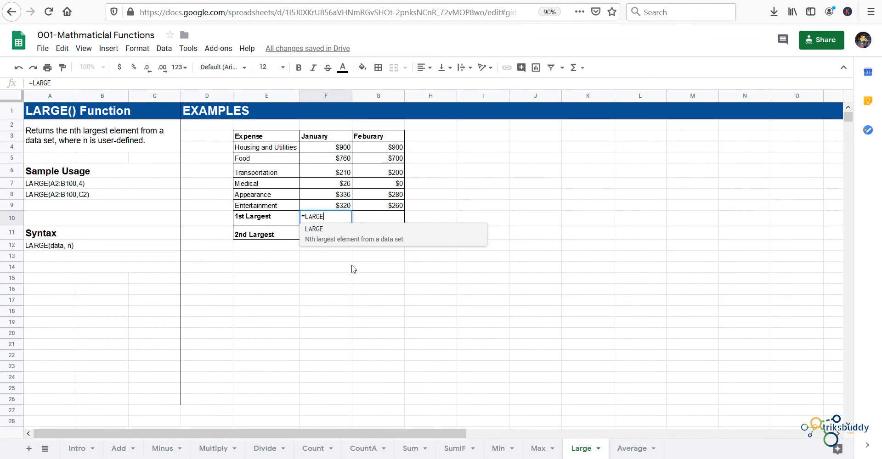
type("(")
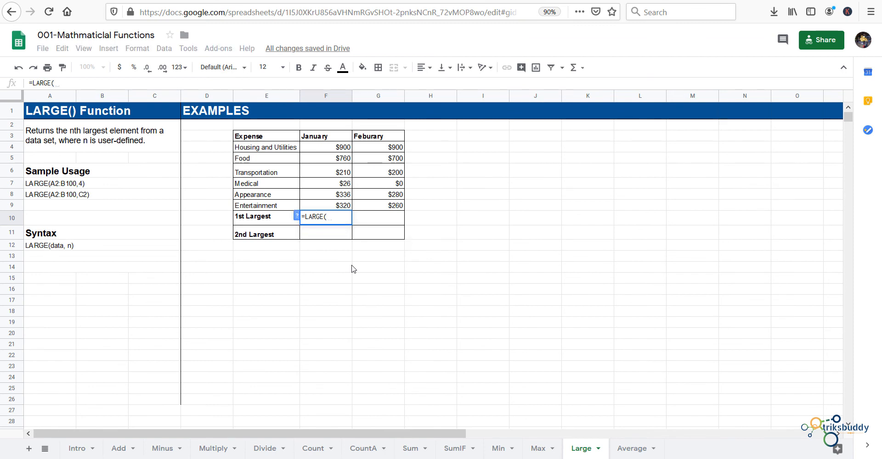
left_click_drag(341, 151, 341, 205)
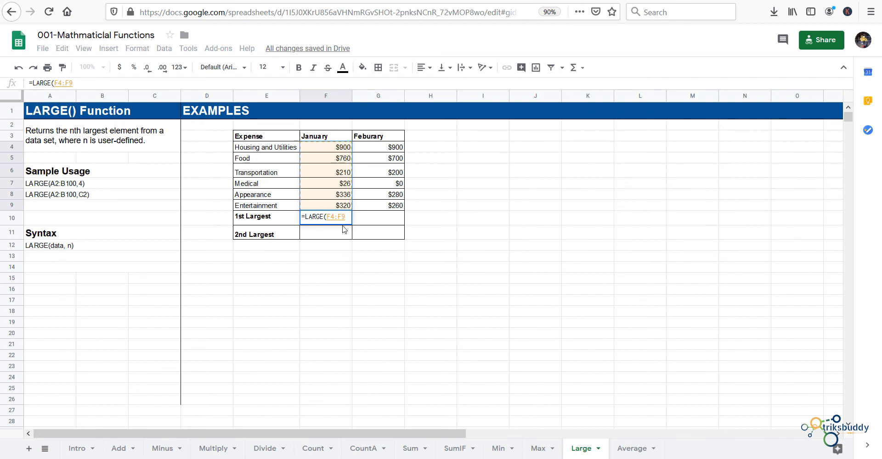
type(",")
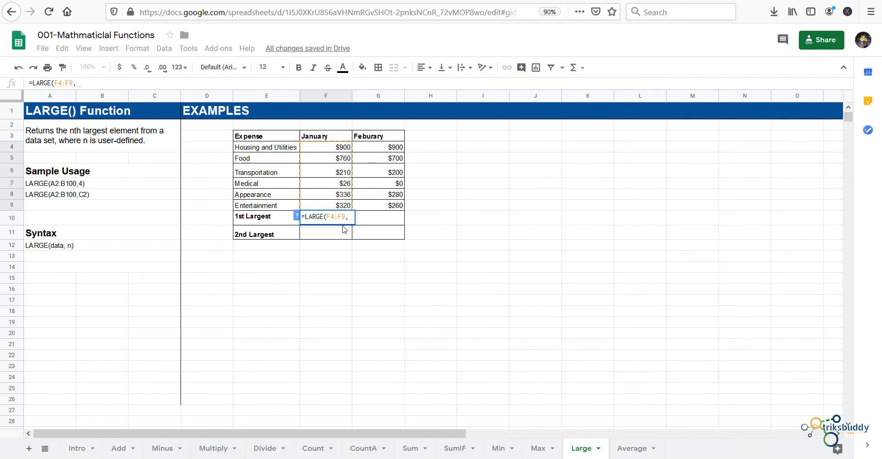
type("1)")
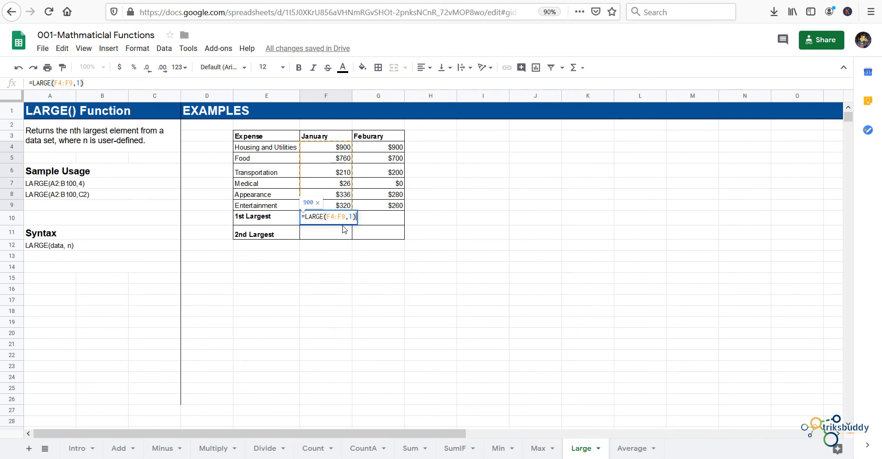
key("Return")
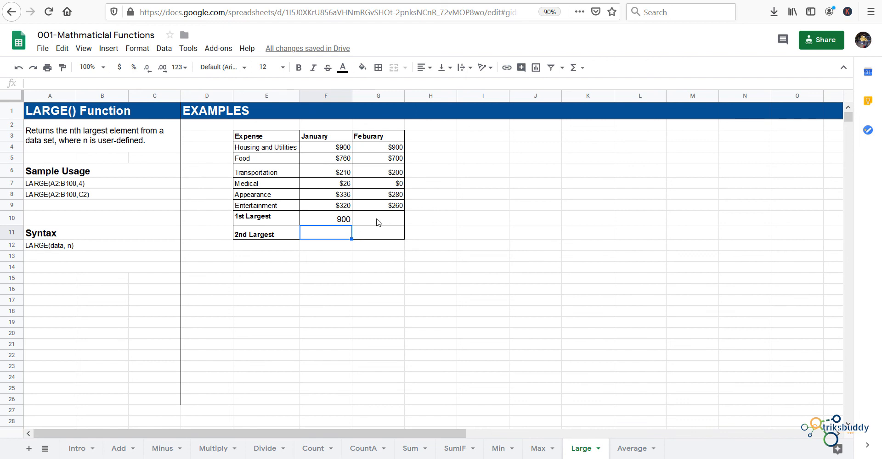
Enter the suggested =LARGE(G4:G9,1) in G10 for February's 1st Largest expense
left_click(378, 222)
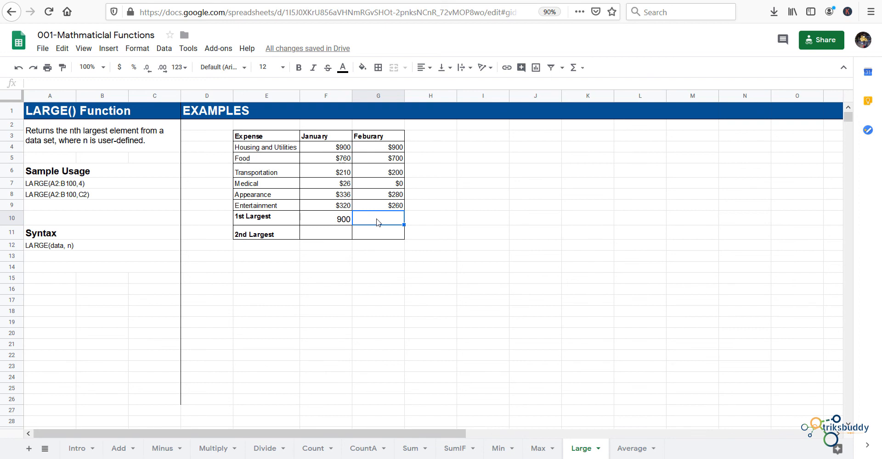
type("=")
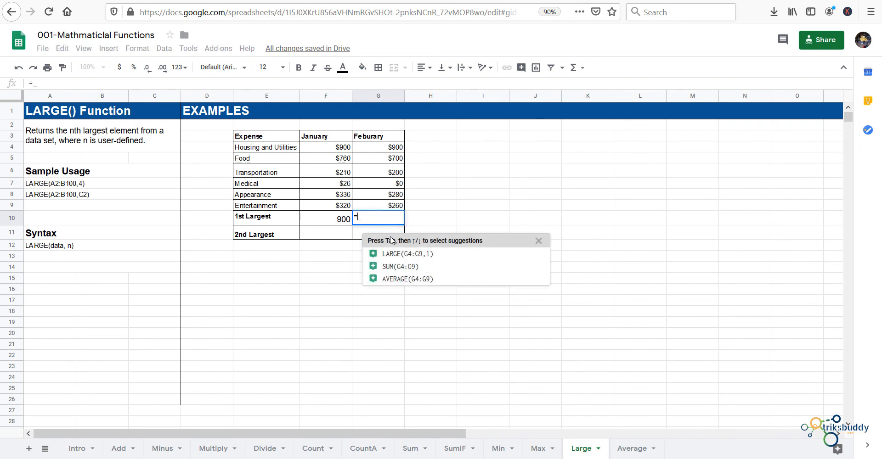
left_click(408, 255)
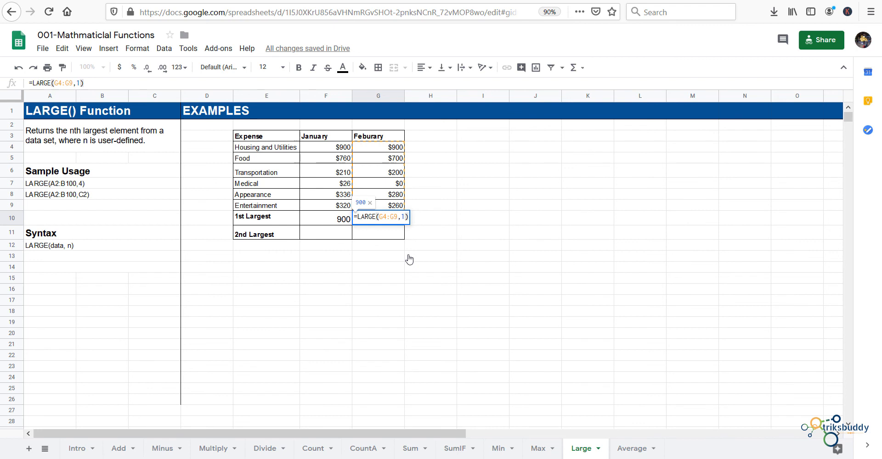
key("Return")
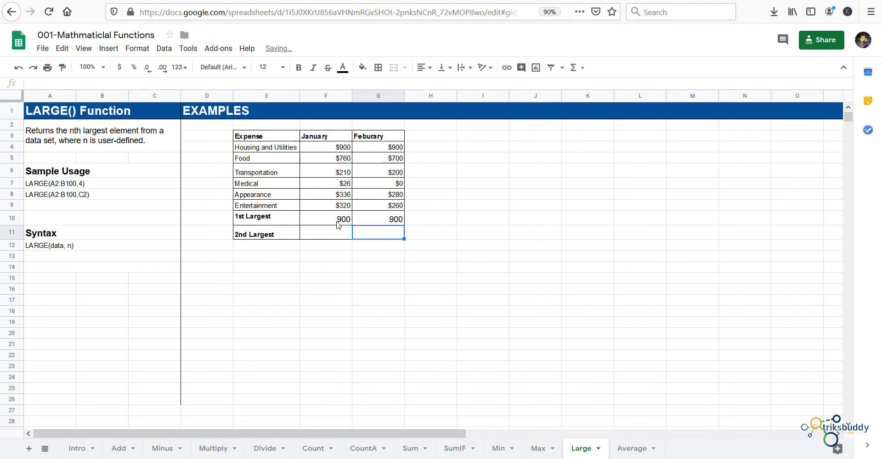
Enter =LARGE(F4:F9,2) in F11 for January's 2nd Largest expense and fill it across to G11 for February
left_click(342, 224)
left_click(338, 235)
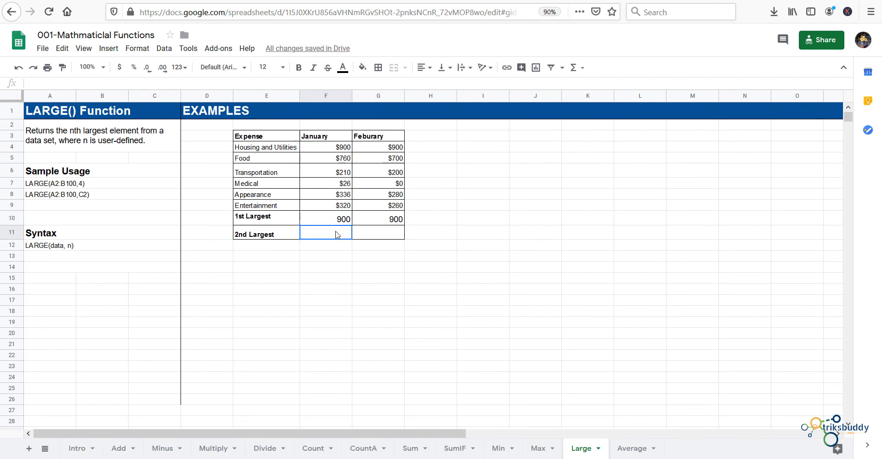
type("=")
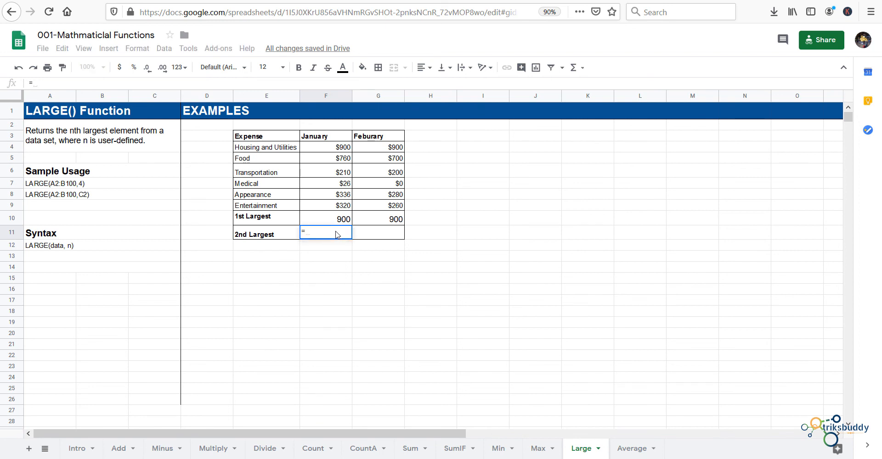
type("L")
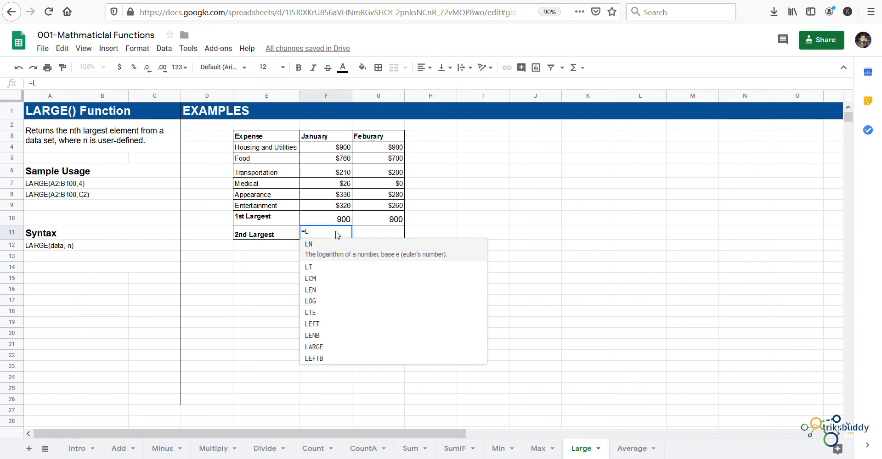
type("A")
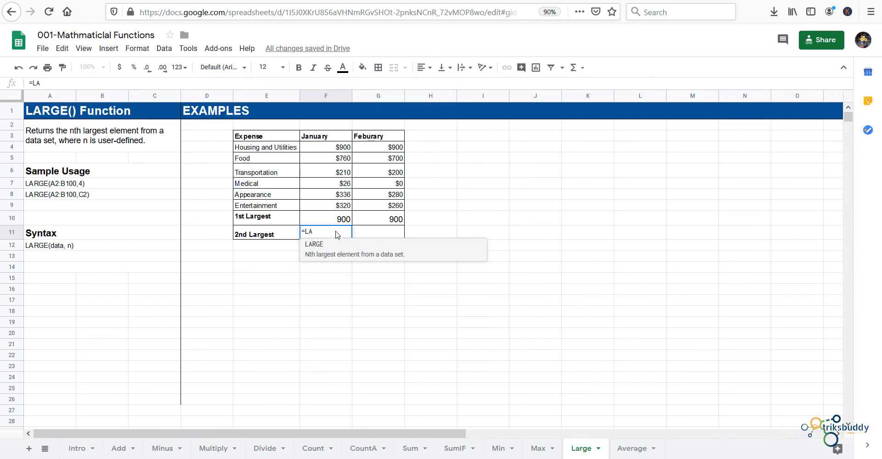
type("RGE")
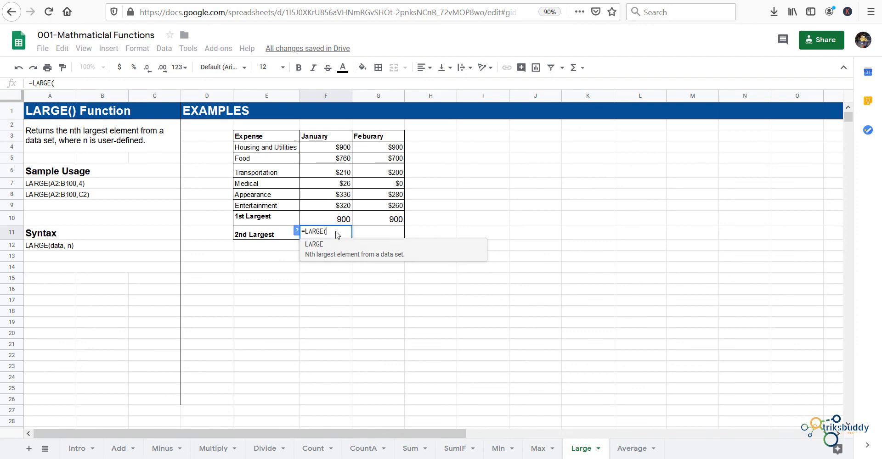
type("(")
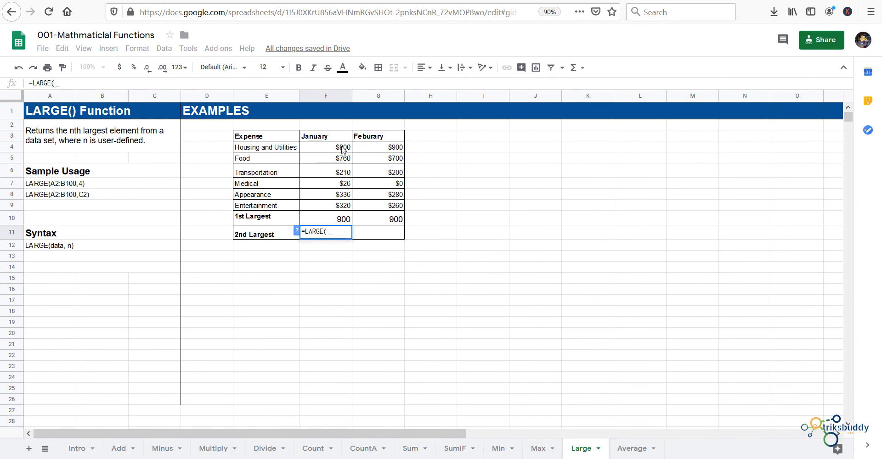
left_click_drag(346, 149, 346, 206)
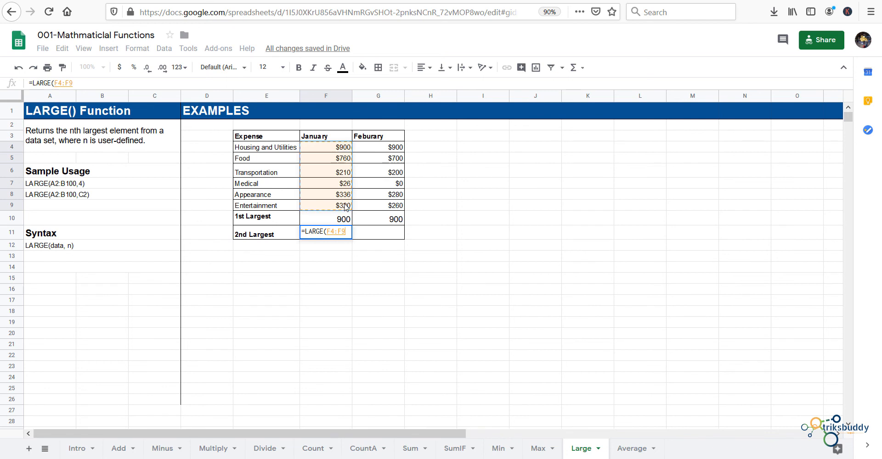
type(",")
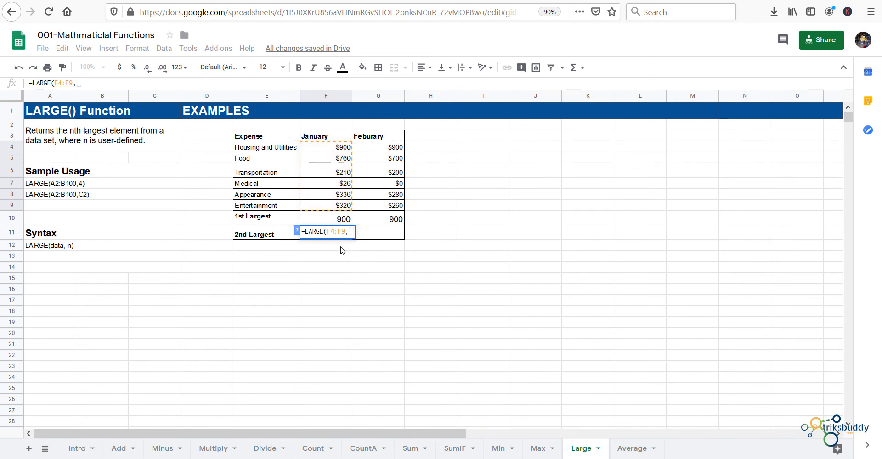
type("2)")
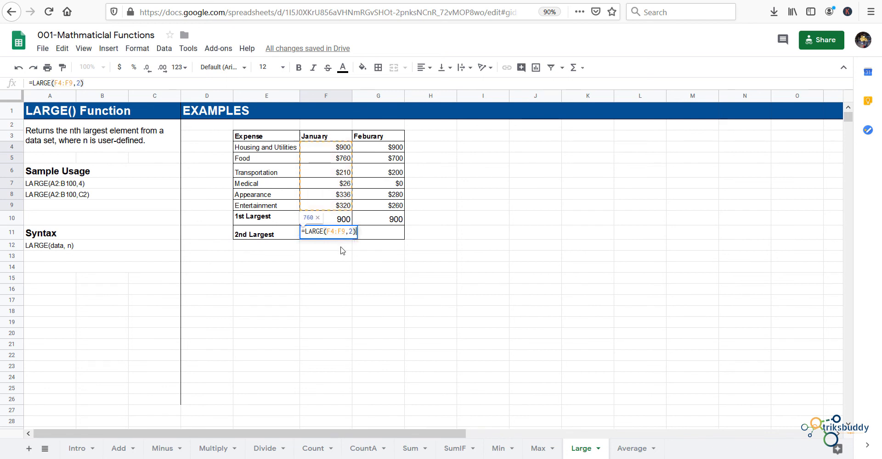
key("Return")
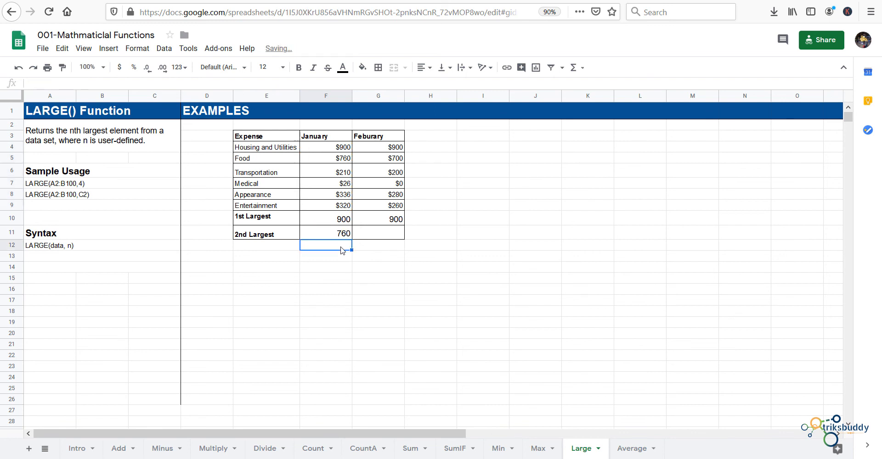
left_click(345, 235)
left_click_drag(352, 240, 399, 235)
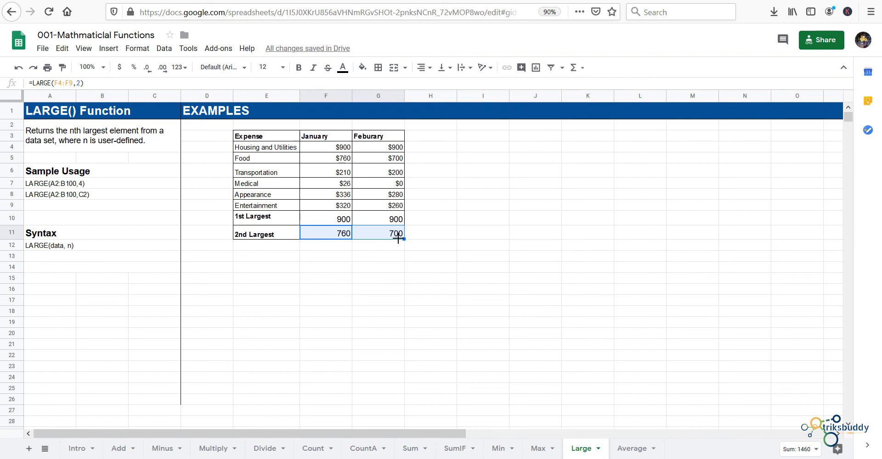
On the Average sheet, enter the suggested =AVERAGE(F4:G4) in H4 and fill it down the Average column through H9
left_click(632, 448)
left_click(445, 151)
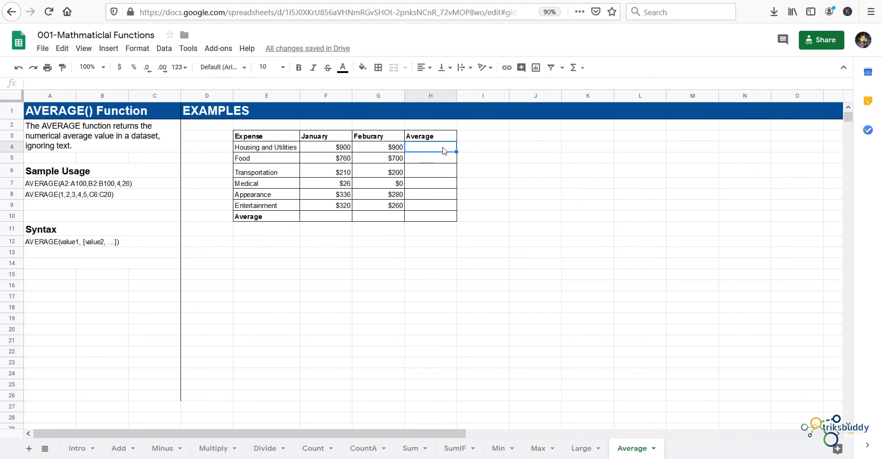
type("=")
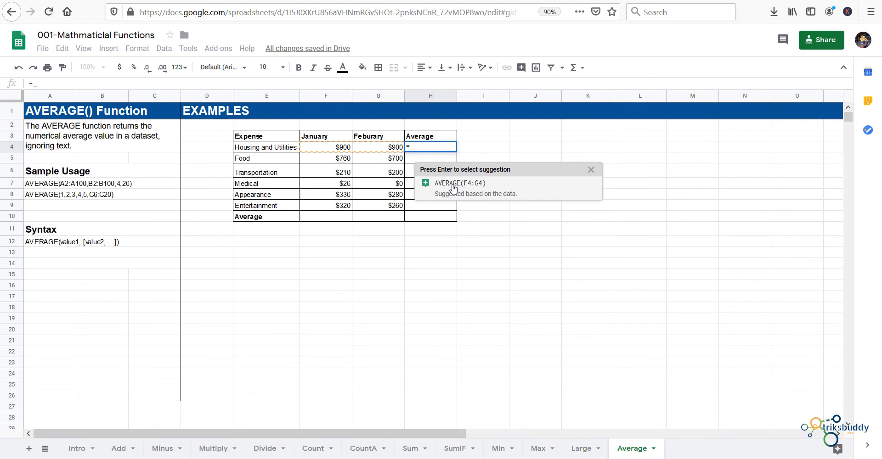
left_click(453, 187)
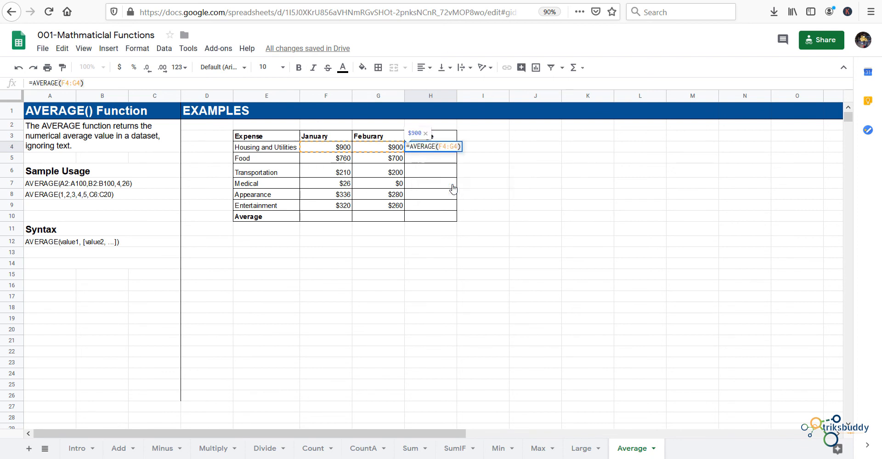
key("Return")
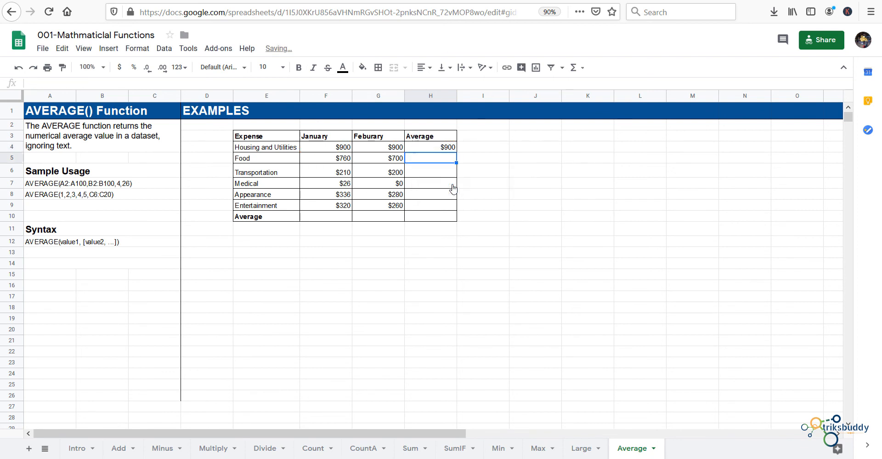
left_click(449, 147)
left_click_drag(456, 152, 454, 204)
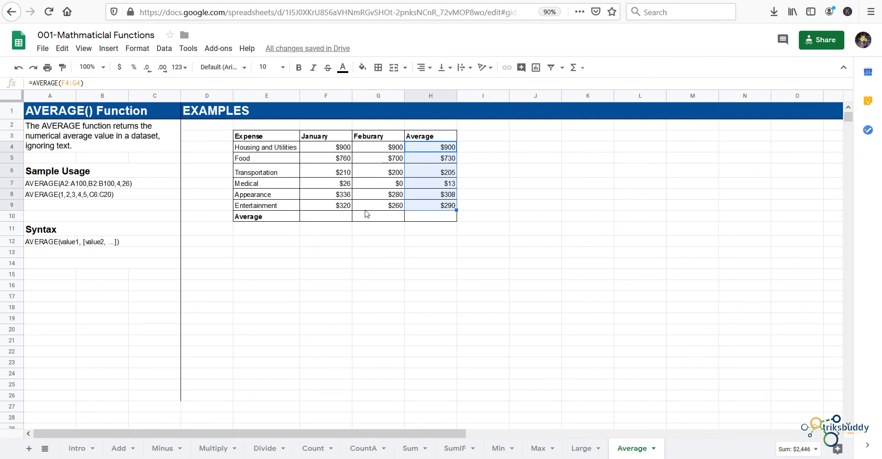
Enter the suggested =AVERAGE(F4:F9) in F10 and fill it across the Average row through H10
left_click(346, 218)
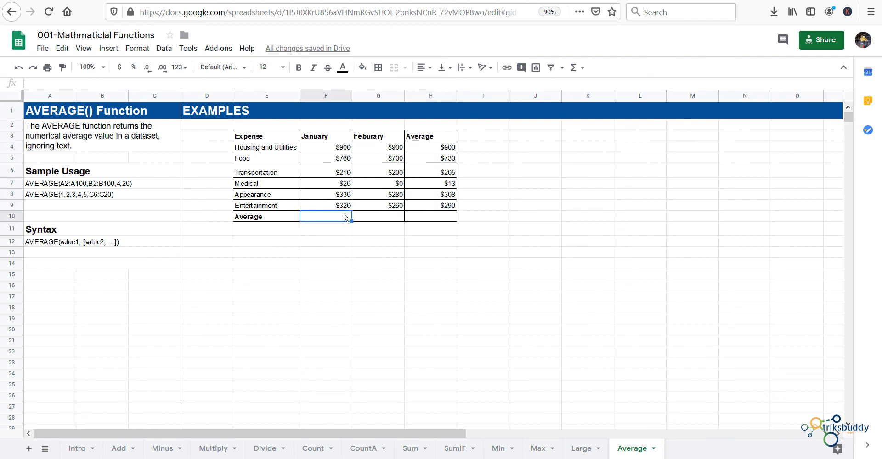
type("=")
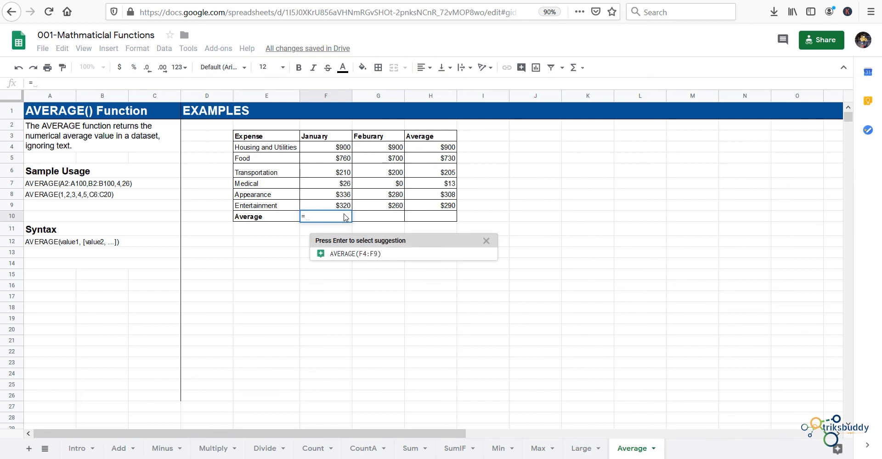
left_click(368, 254)
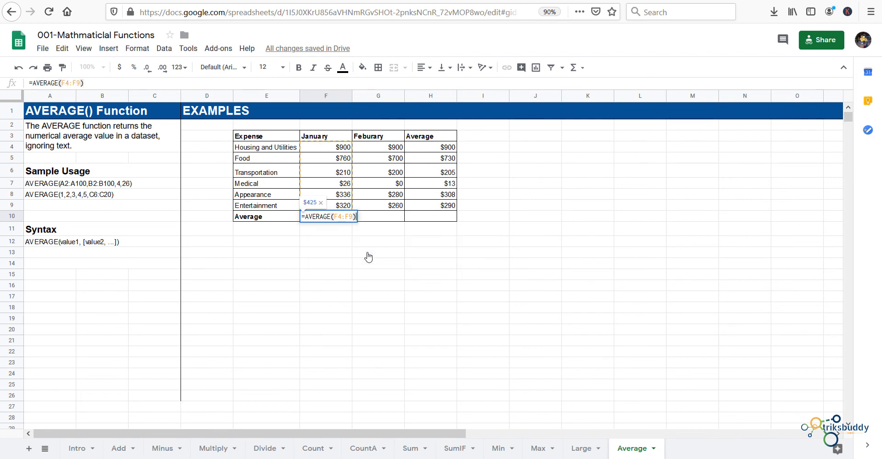
key("Return")
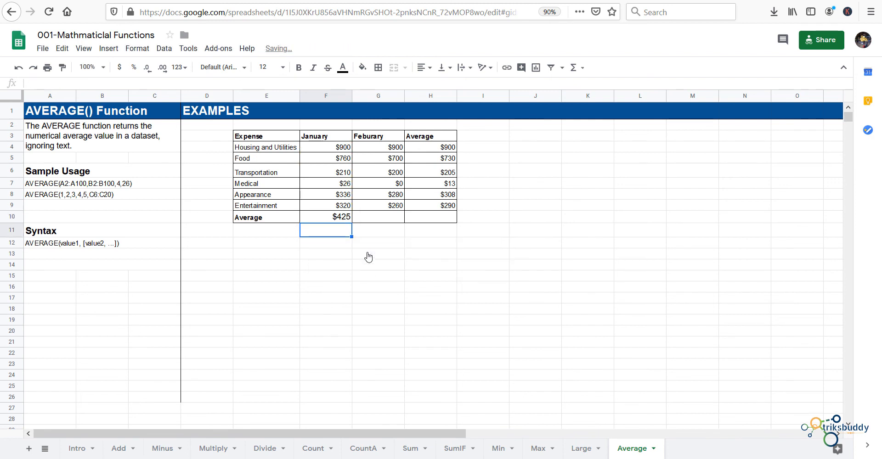
key("Up")
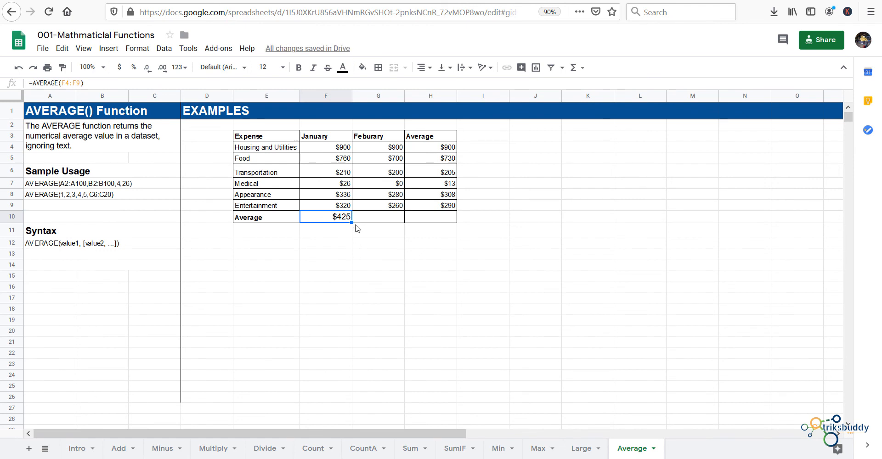
left_click_drag(351, 223, 455, 222)
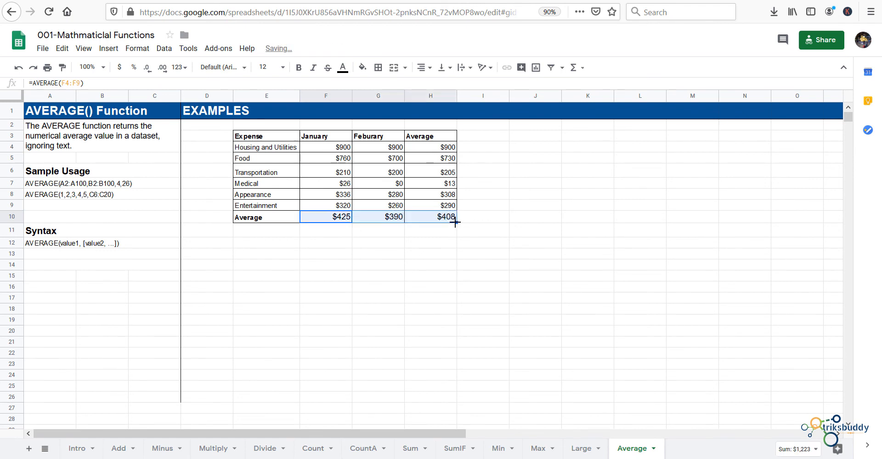